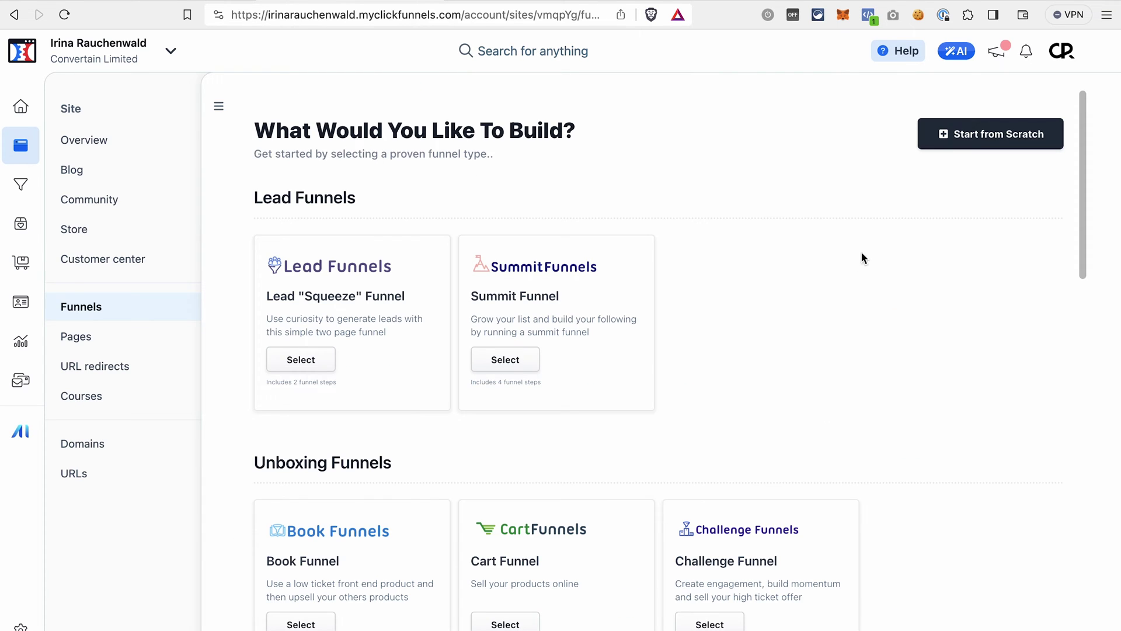
- Scroll the 'What Would You Like To Build?' gallery down to Other Funnels
scroll(855, 356, down, 20)
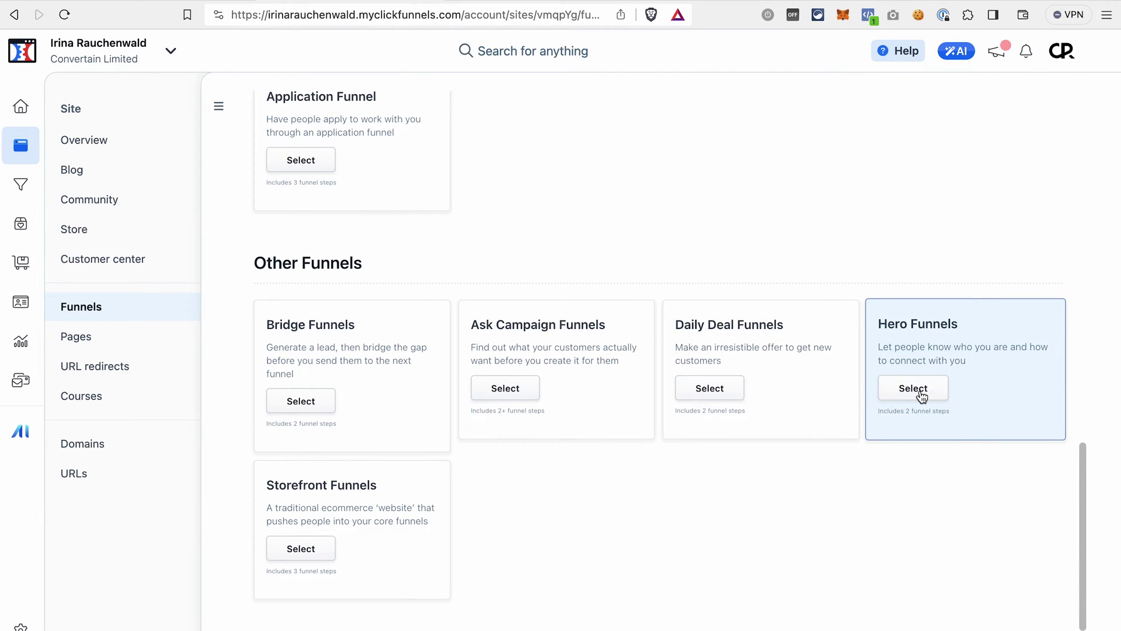
- Choose Hero Funnels and preview the fifth Link in Bio template to create the funnel
click(921, 393)
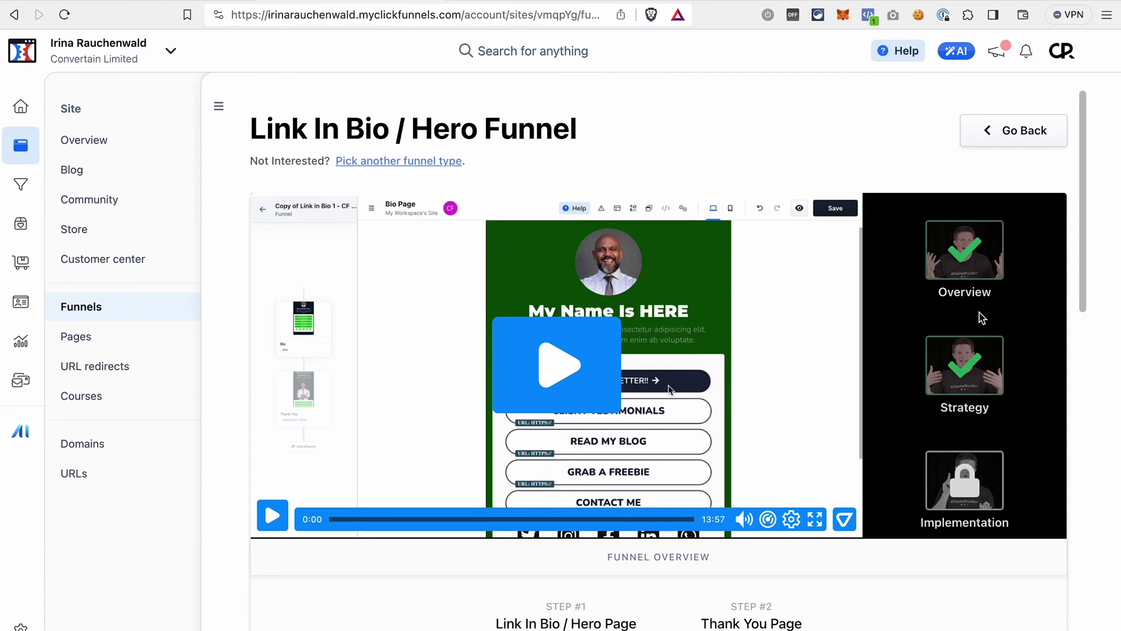
scroll(954, 588, down, 10)
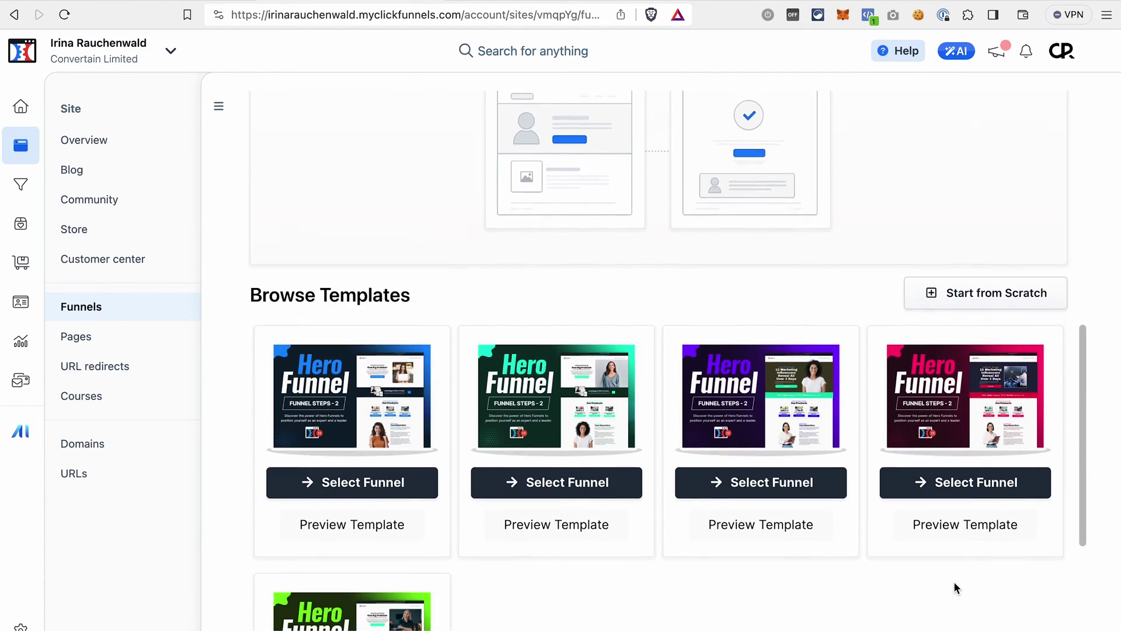
scroll(678, 531, down, 2)
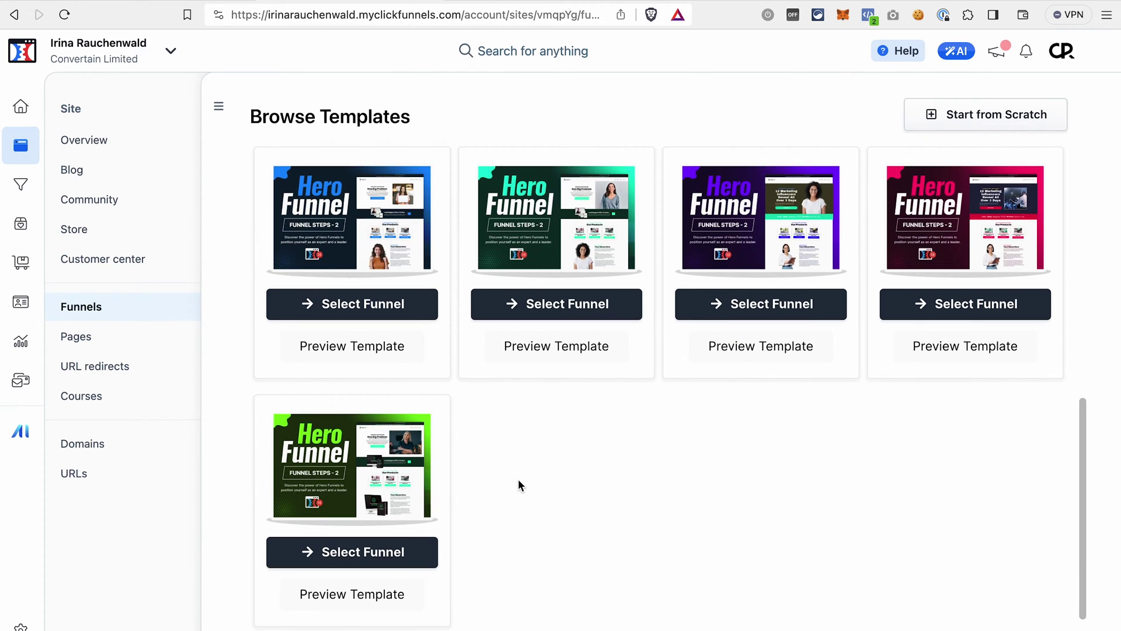
click(370, 596)
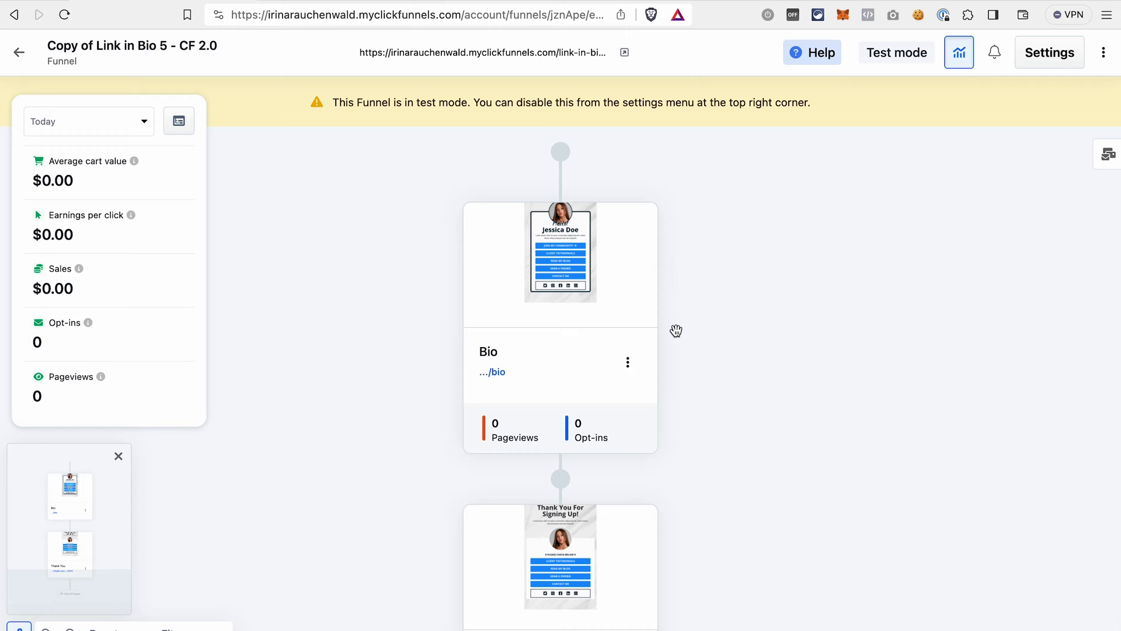
scroll(675, 330, down, 3)
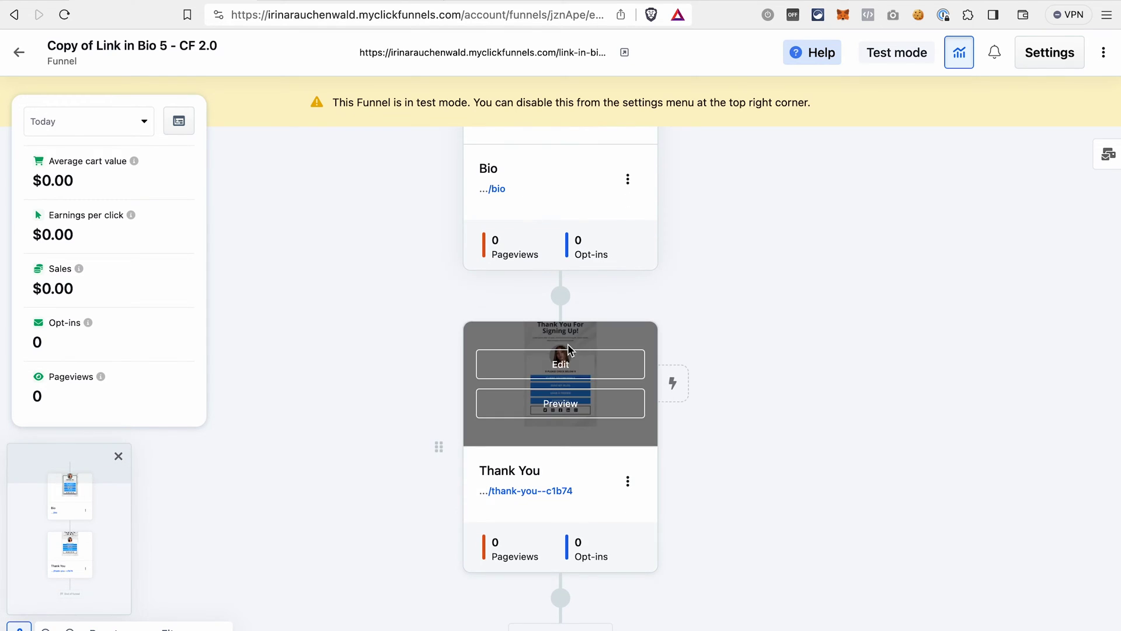
mouse_move(608, 380)
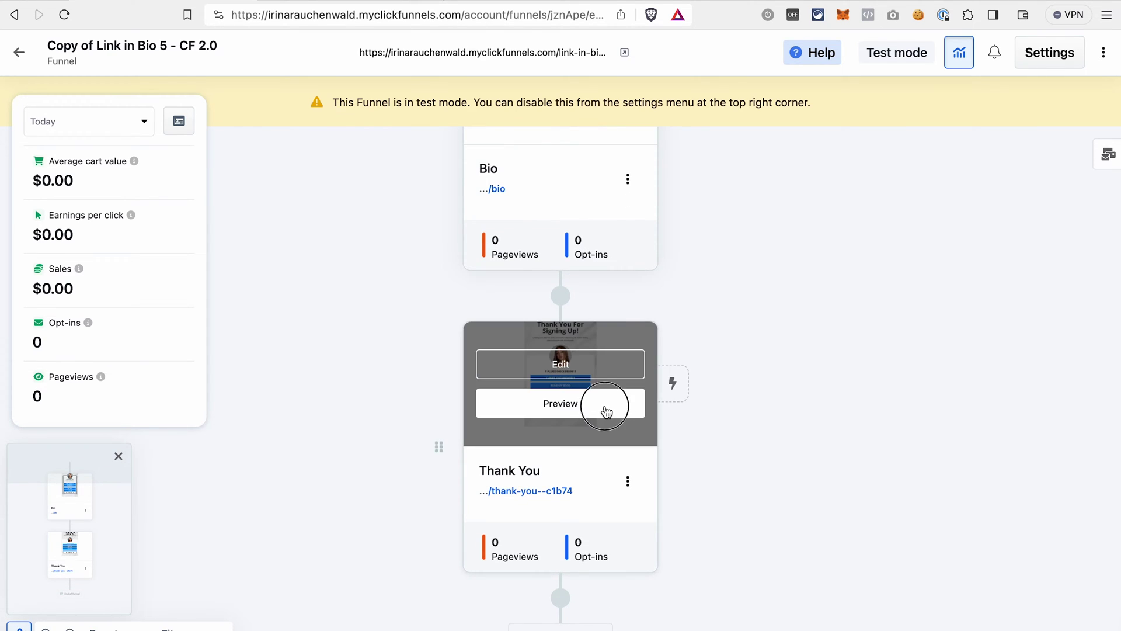
click(604, 408)
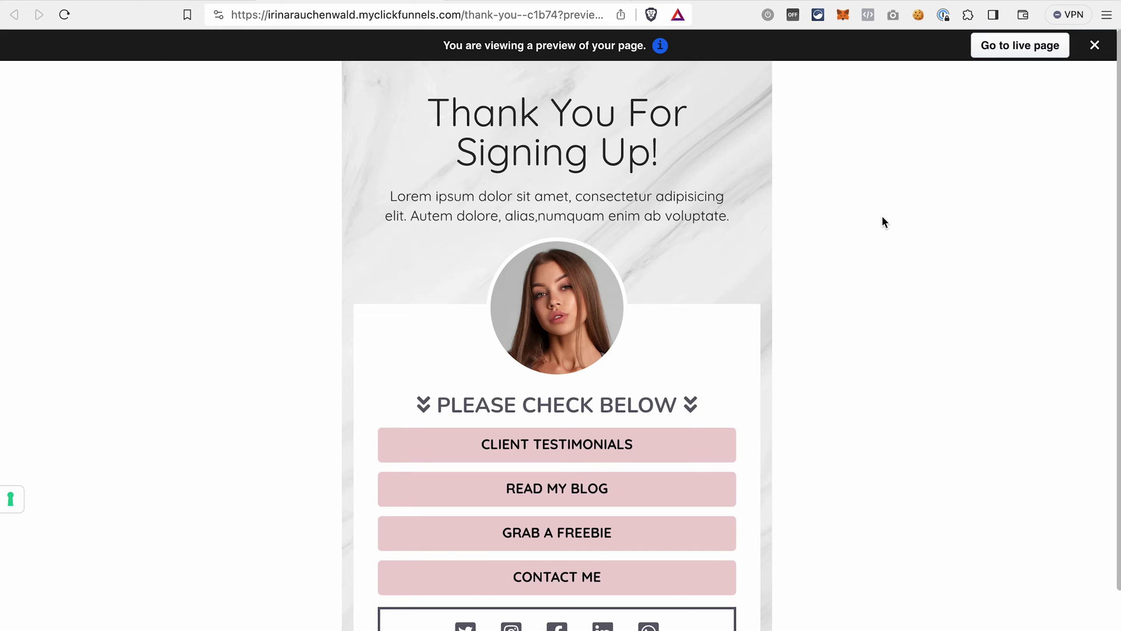
scroll(847, 247, down, 1)
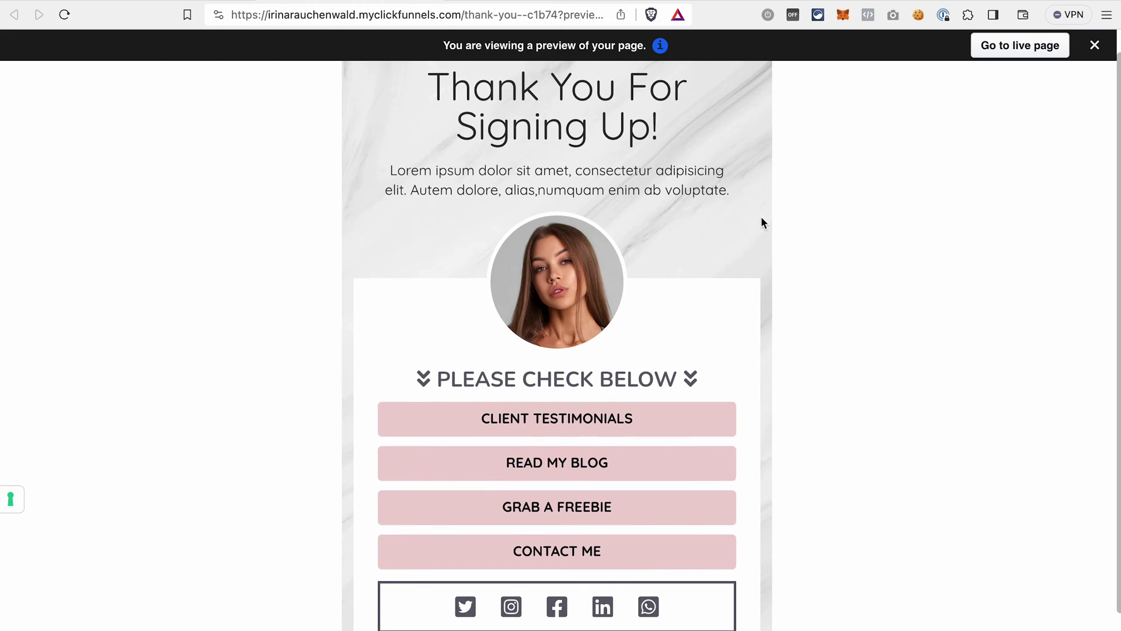
key(ctrl+w)
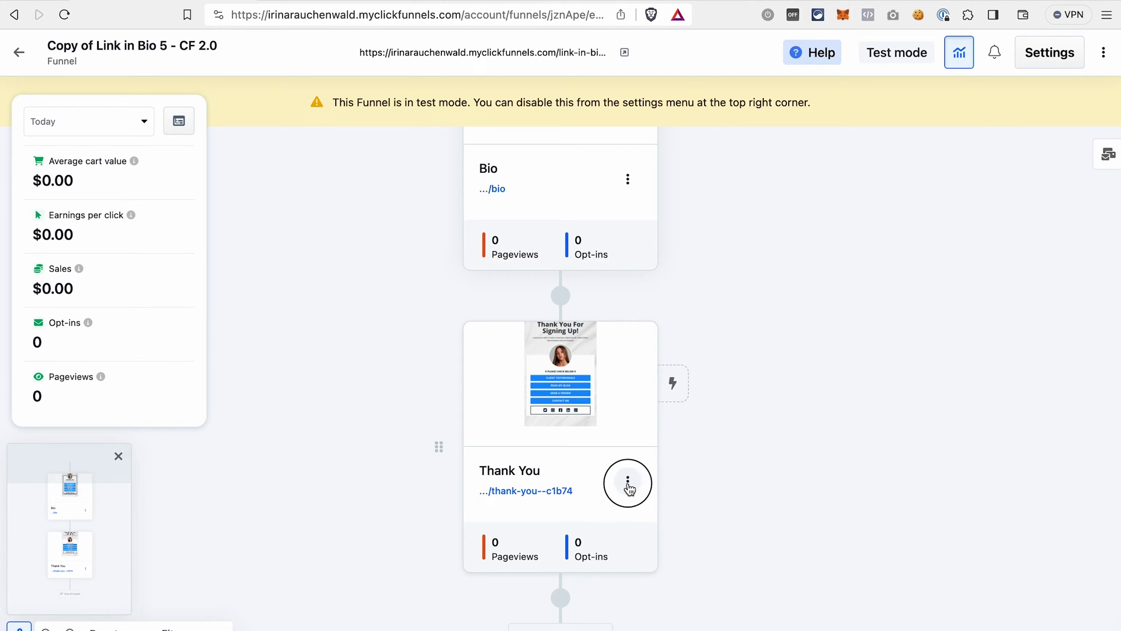
click(629, 484)
scroll(742, 532, down, 2)
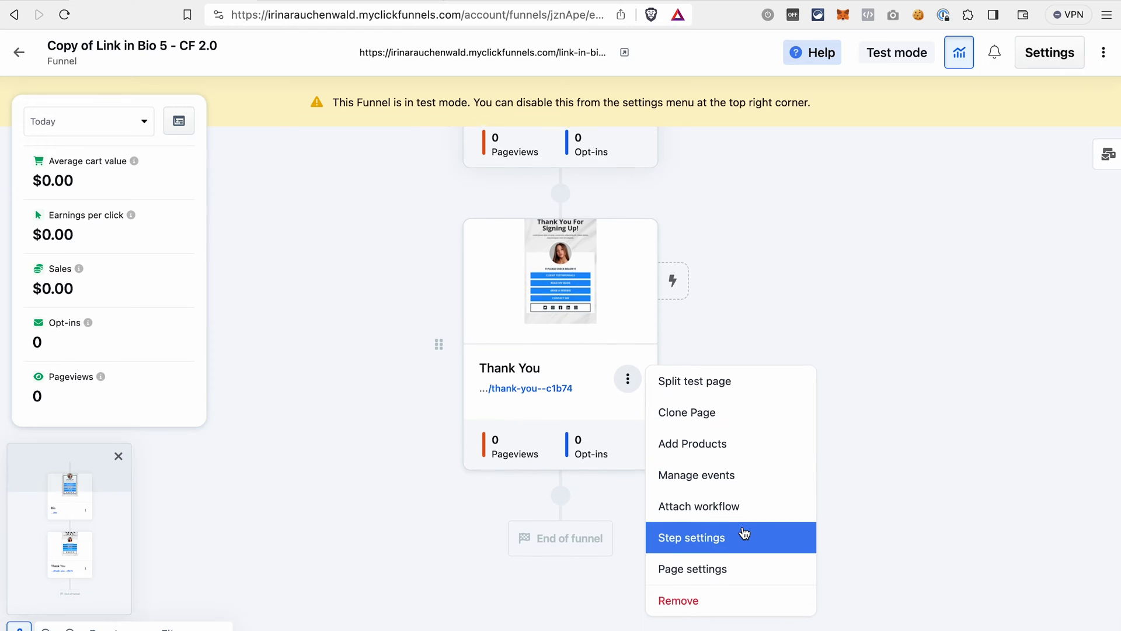
scroll(788, 360, up, 5)
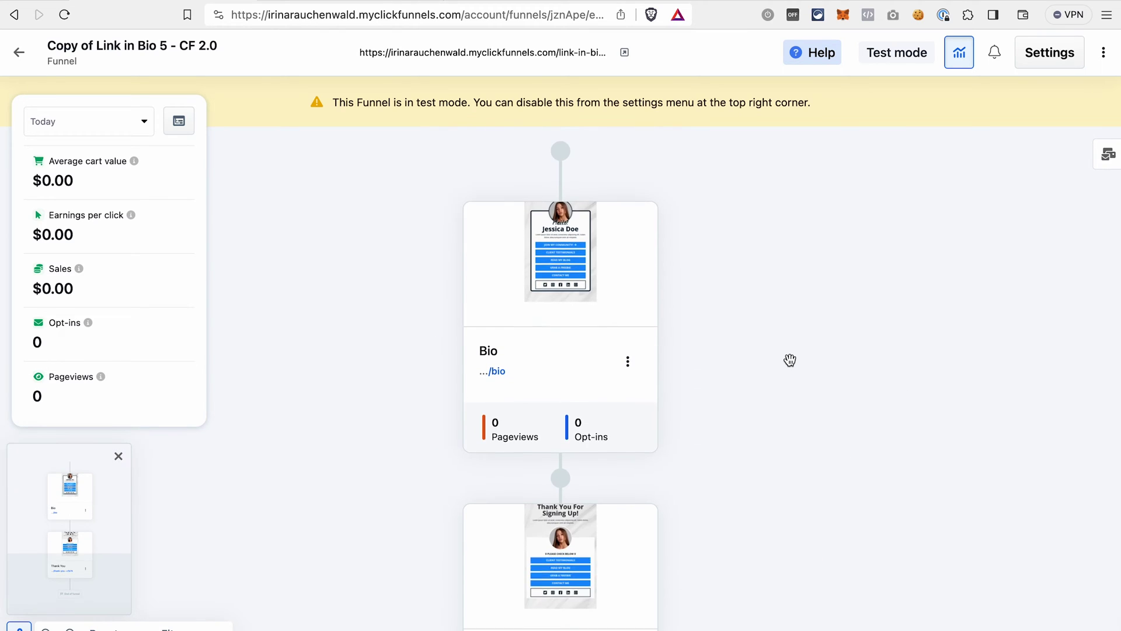
mouse_move(661, 257)
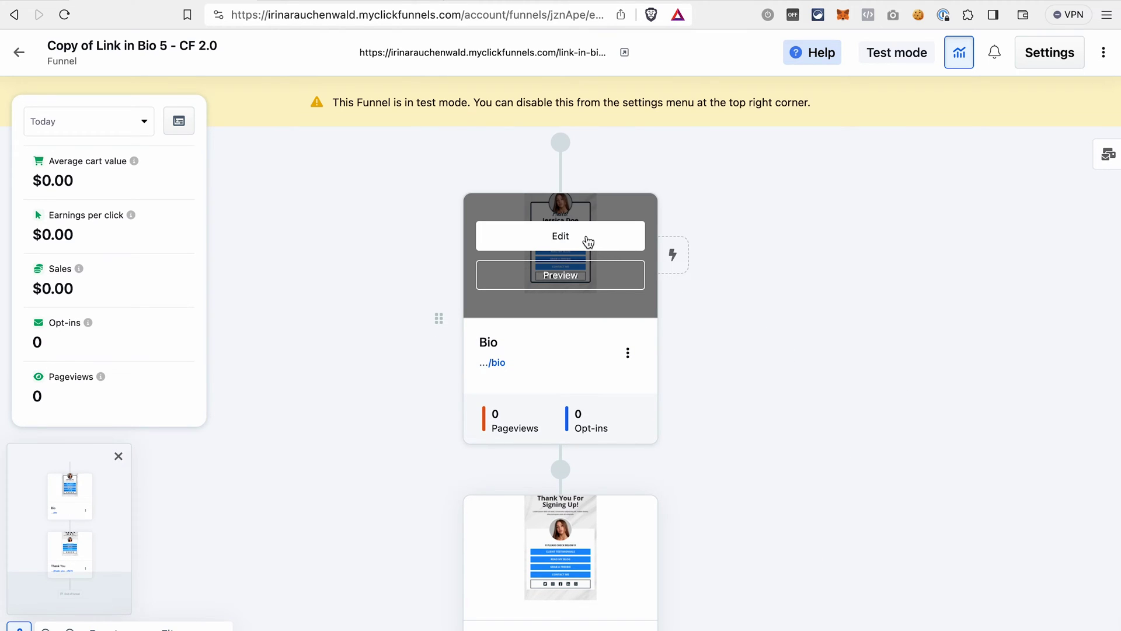
- Open the Bio page in the editor and bring up its outer section's settings
click(588, 242)
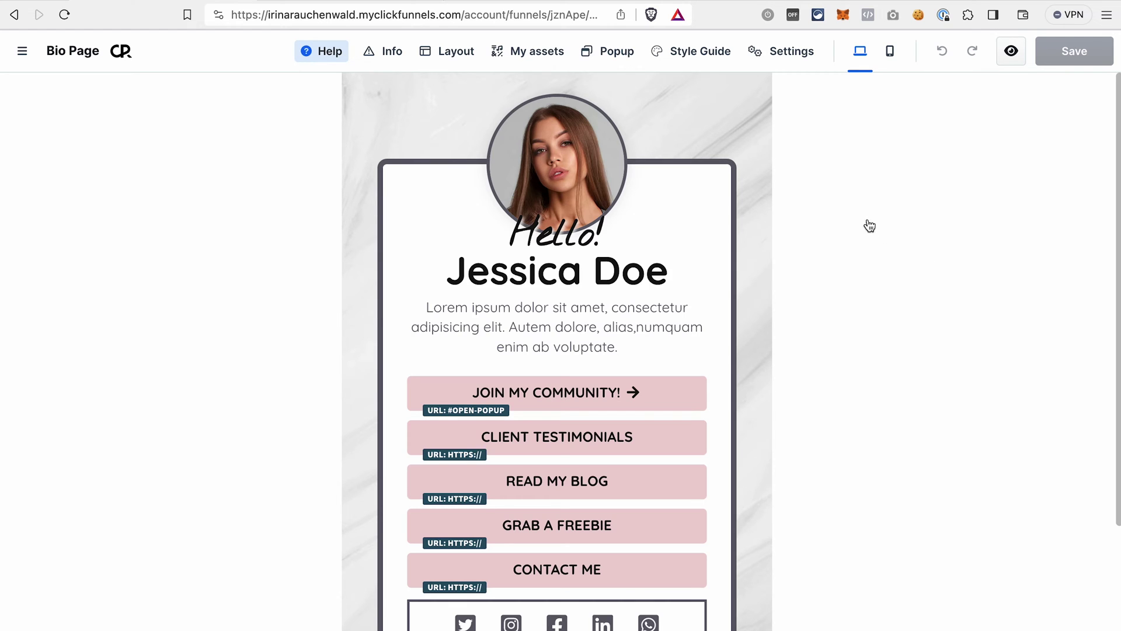
mouse_move(724, 180)
mouse_move(760, 205)
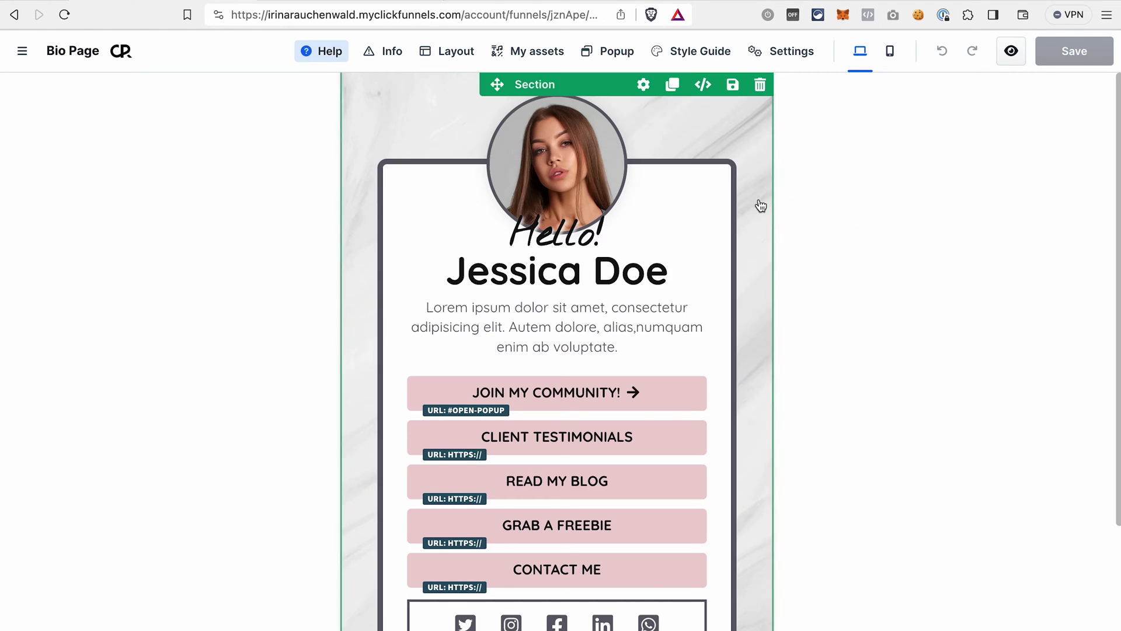
scroll(764, 201, down, 1)
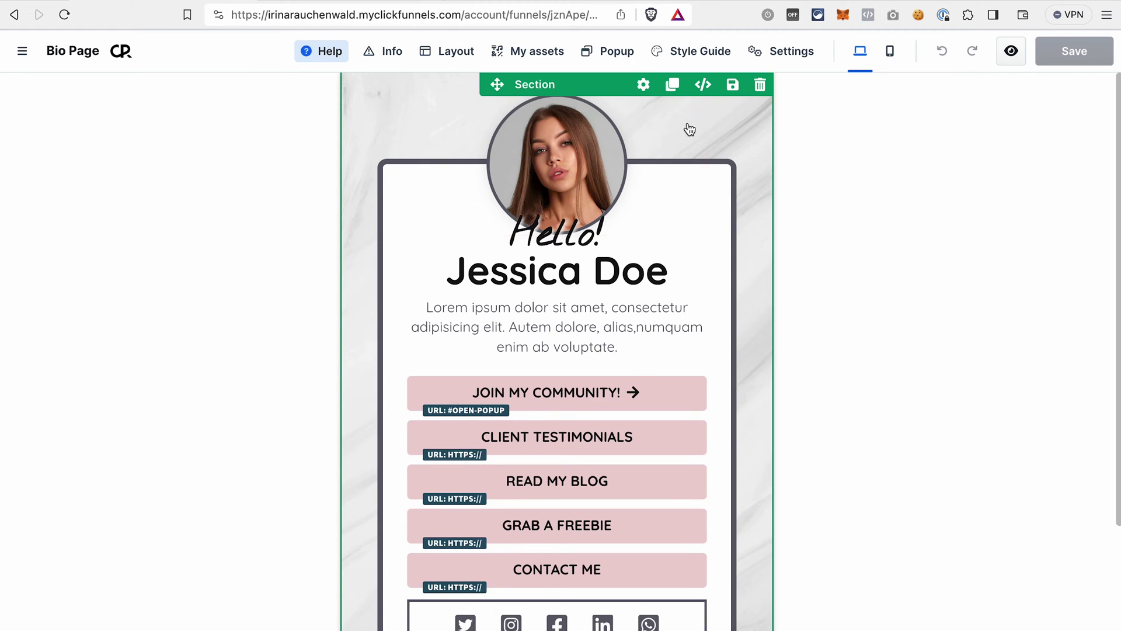
click(643, 83)
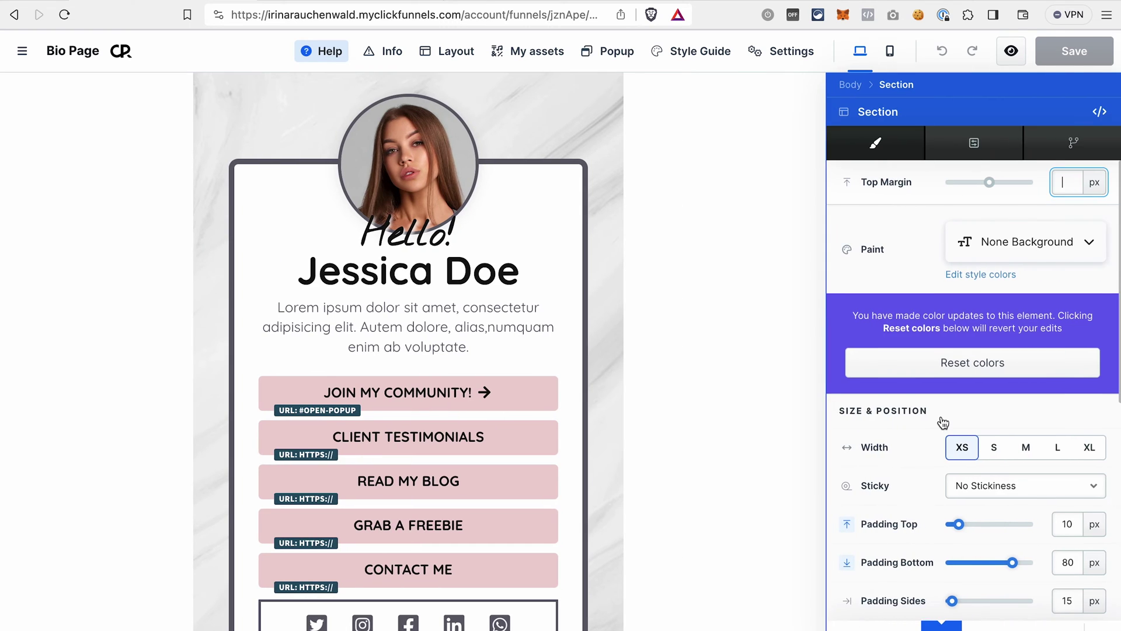
- Clear the marble background image URL and give the section a solid yellow background colour
scroll(944, 422, down, 3)
scroll(943, 422, down, 3)
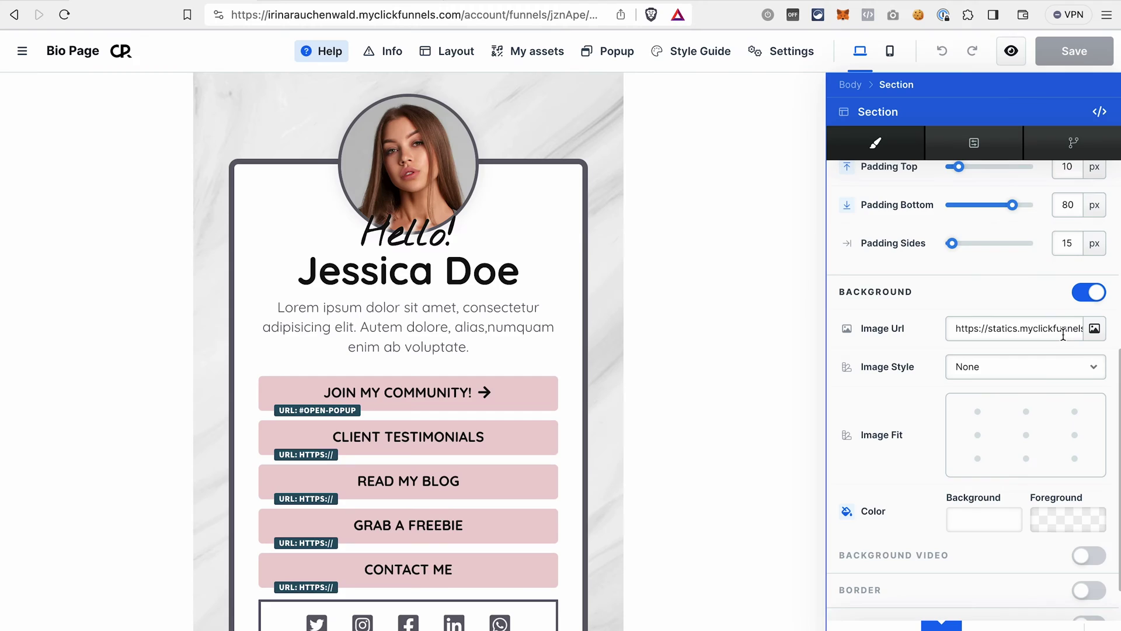
click(1060, 328)
key(ctrl+a)
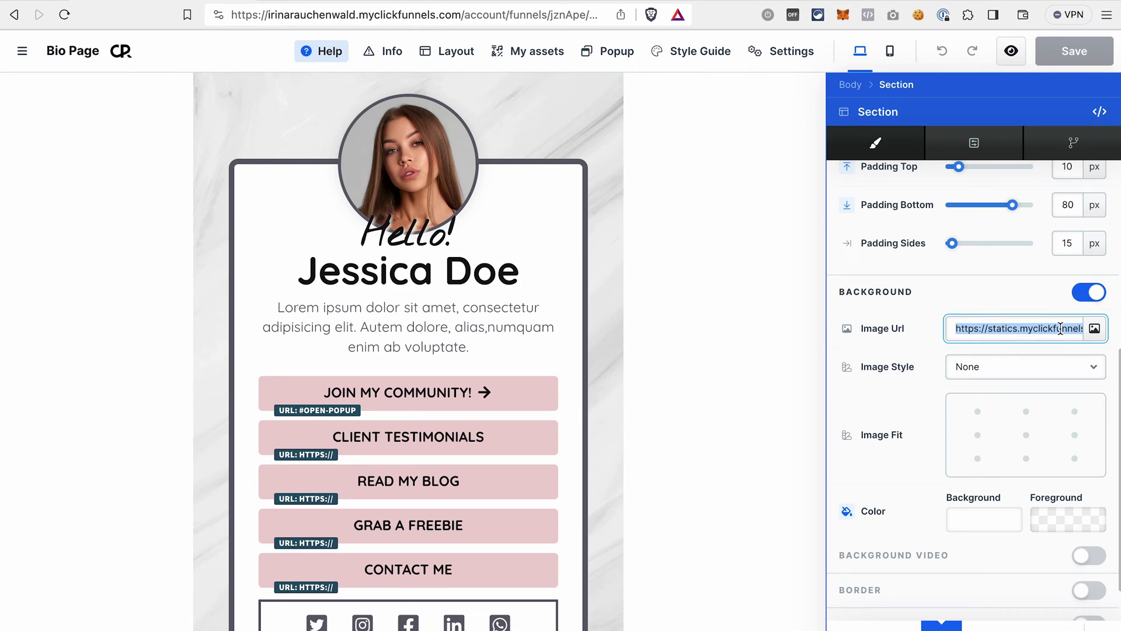
key(BackSpace)
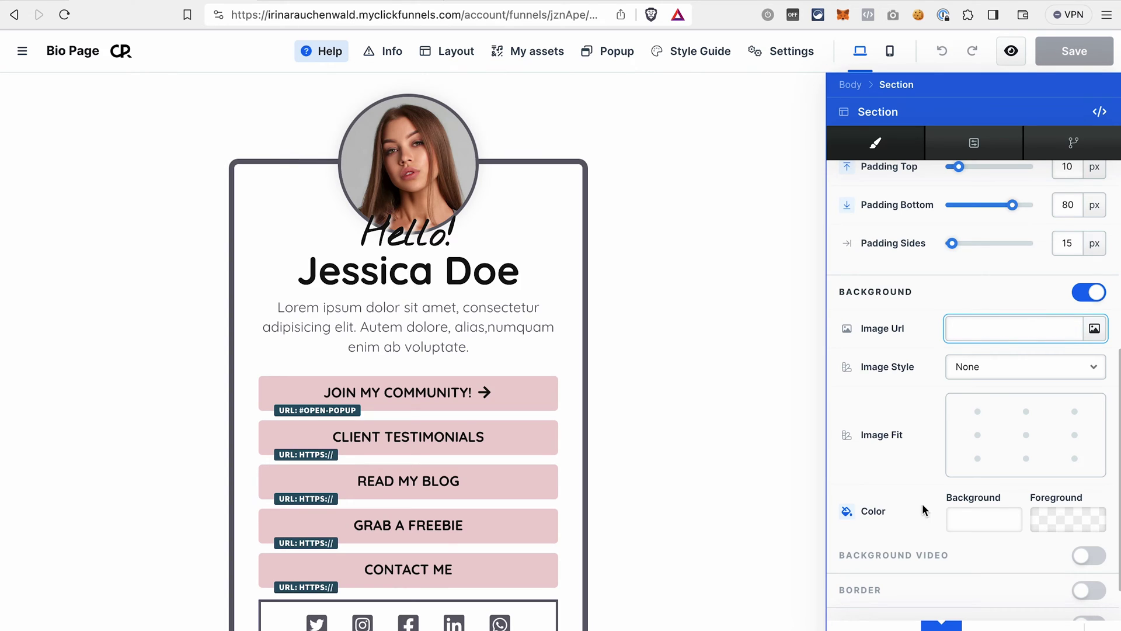
click(974, 528)
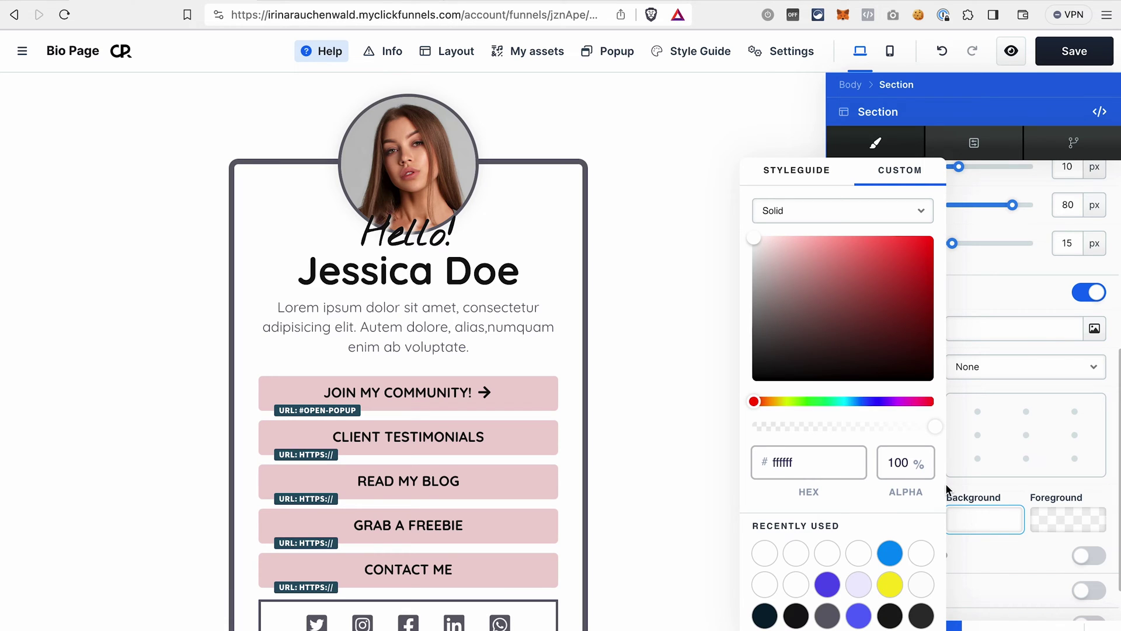
click(890, 585)
click(561, 343)
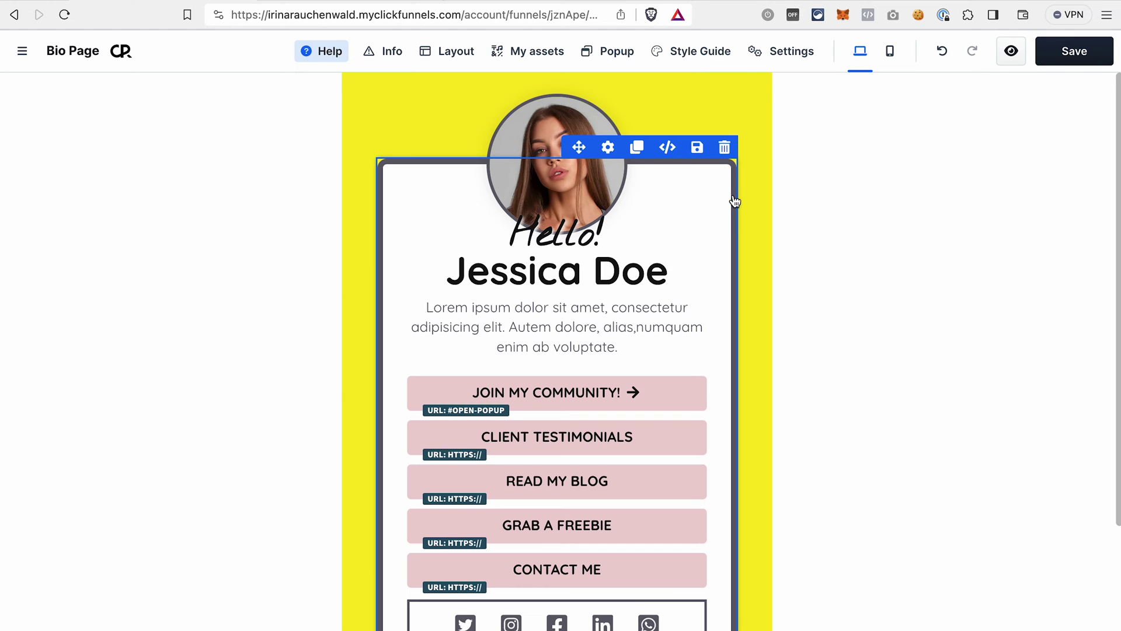
- Thin the white bio card row's border stroke size from 7 px to 1 px
click(609, 153)
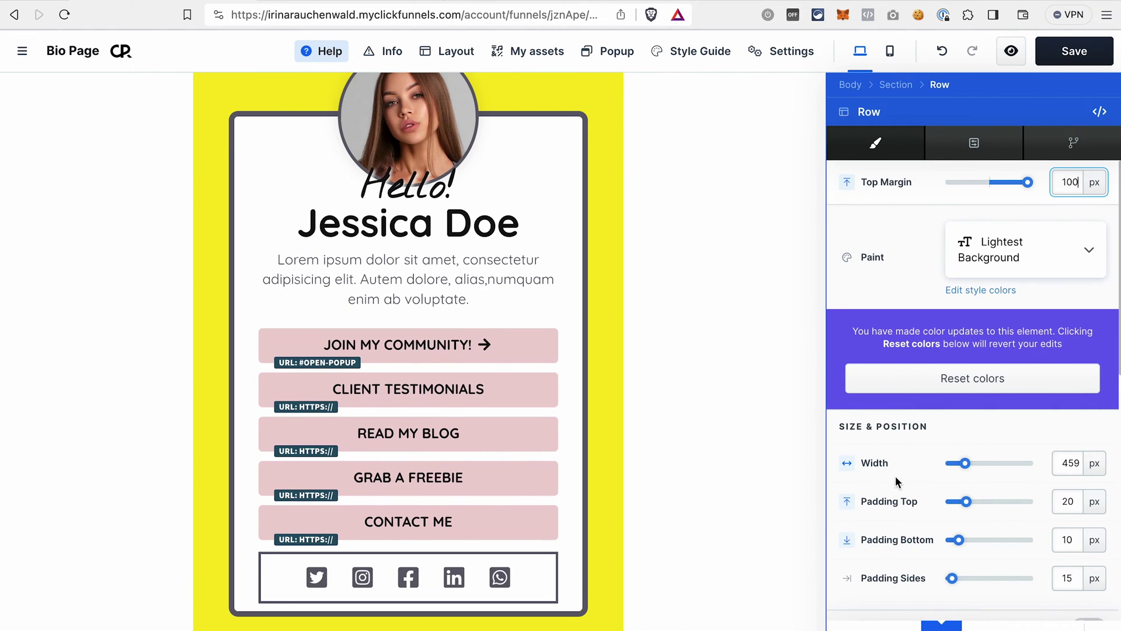
scroll(898, 481, down, 2)
scroll(897, 482, down, 4)
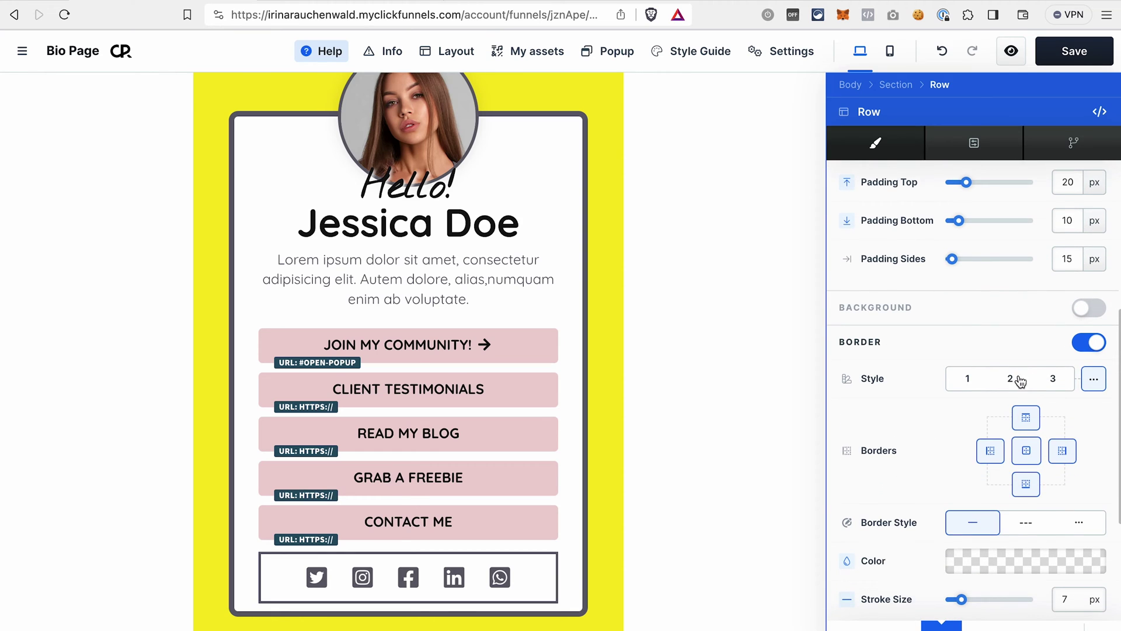
scroll(938, 520, down, 3)
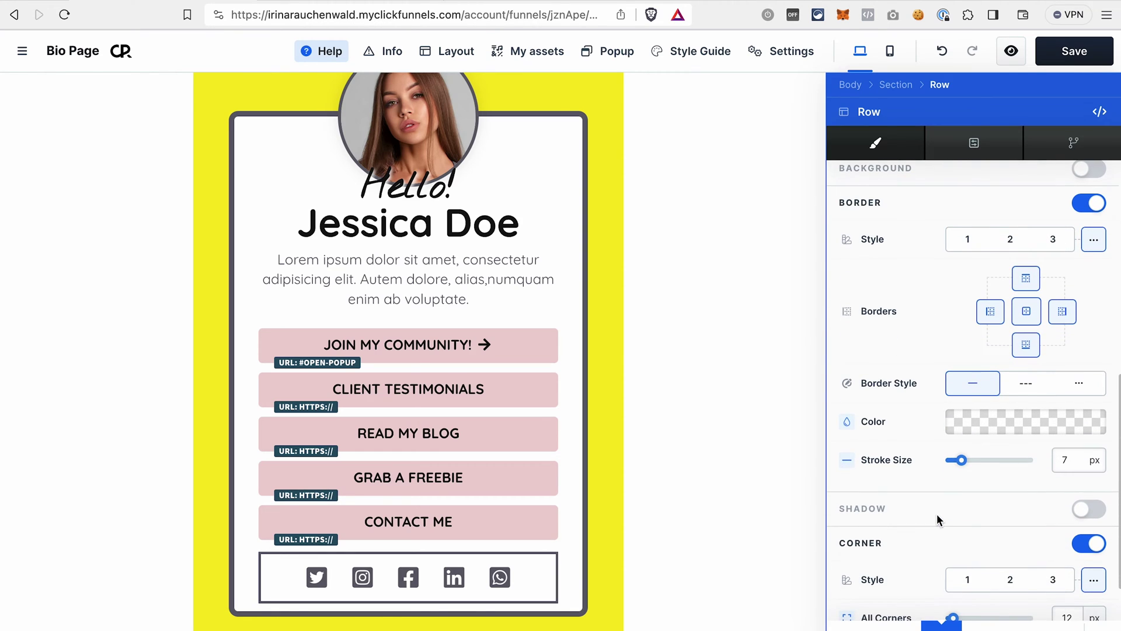
click(962, 461)
drag(964, 464, 954, 464)
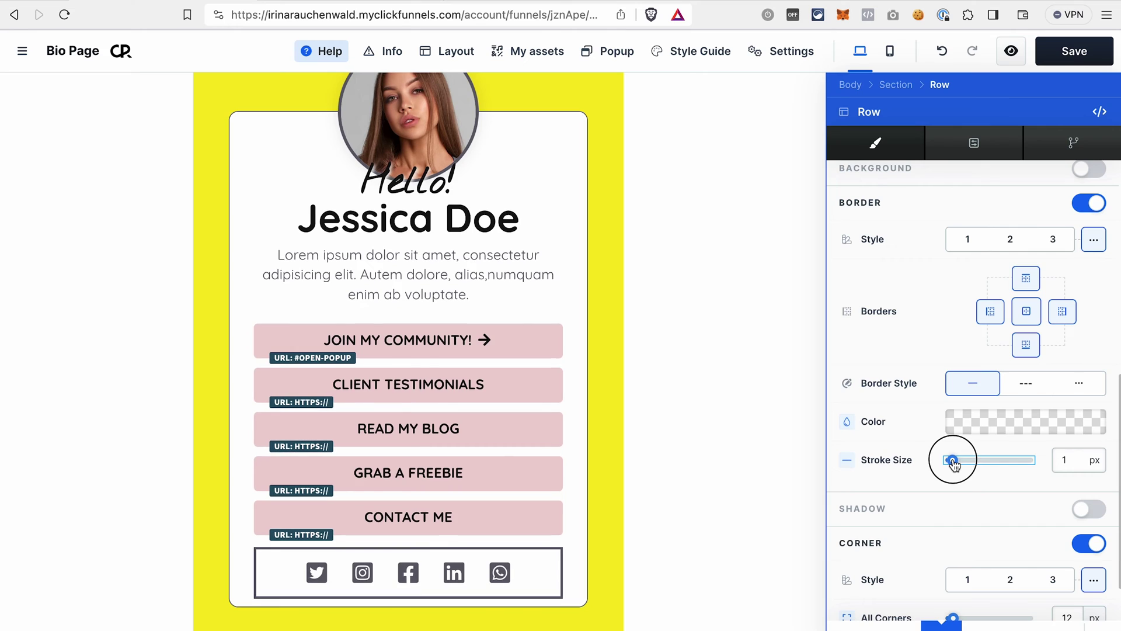
click(991, 472)
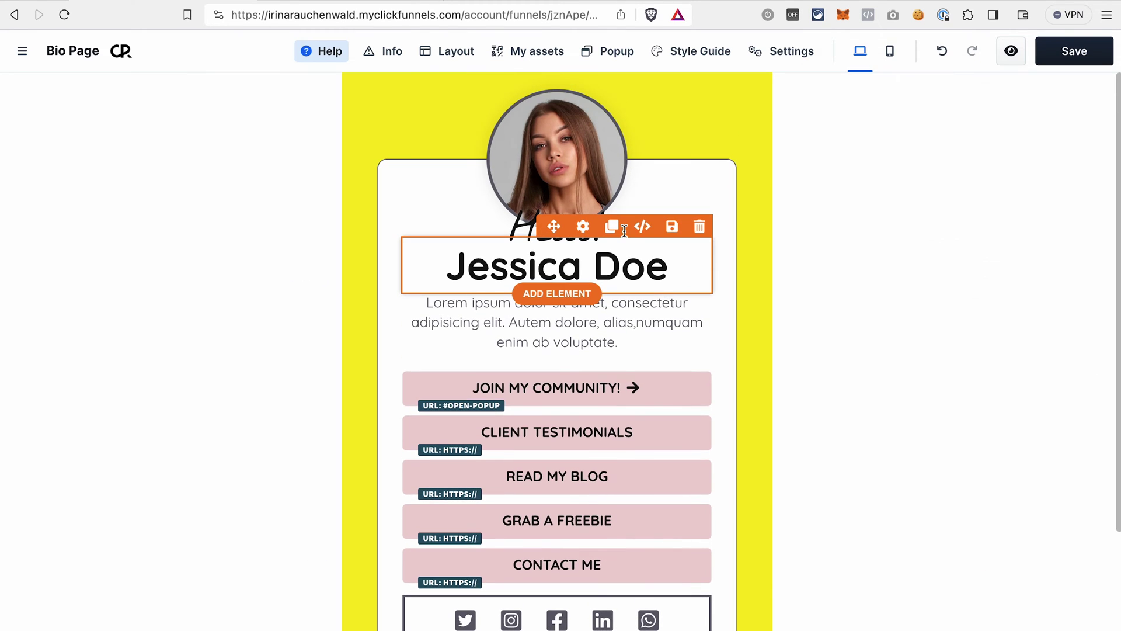
- Replace the Lorem placeholder paragraph with 'Check out my awesome products!'
click(491, 316)
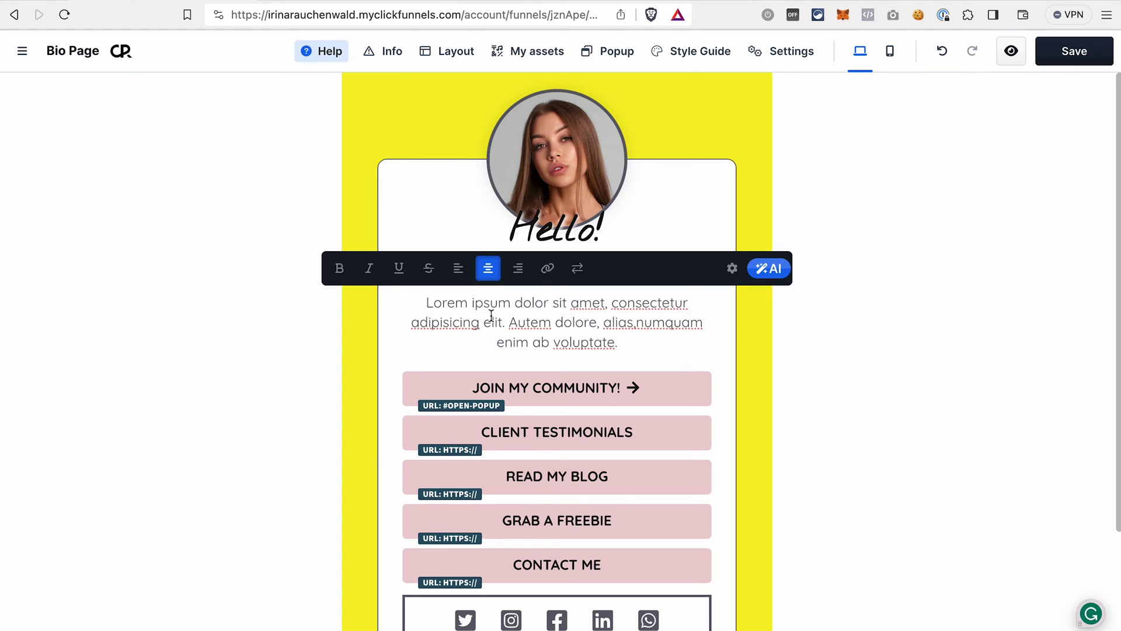
triple_click(491, 315)
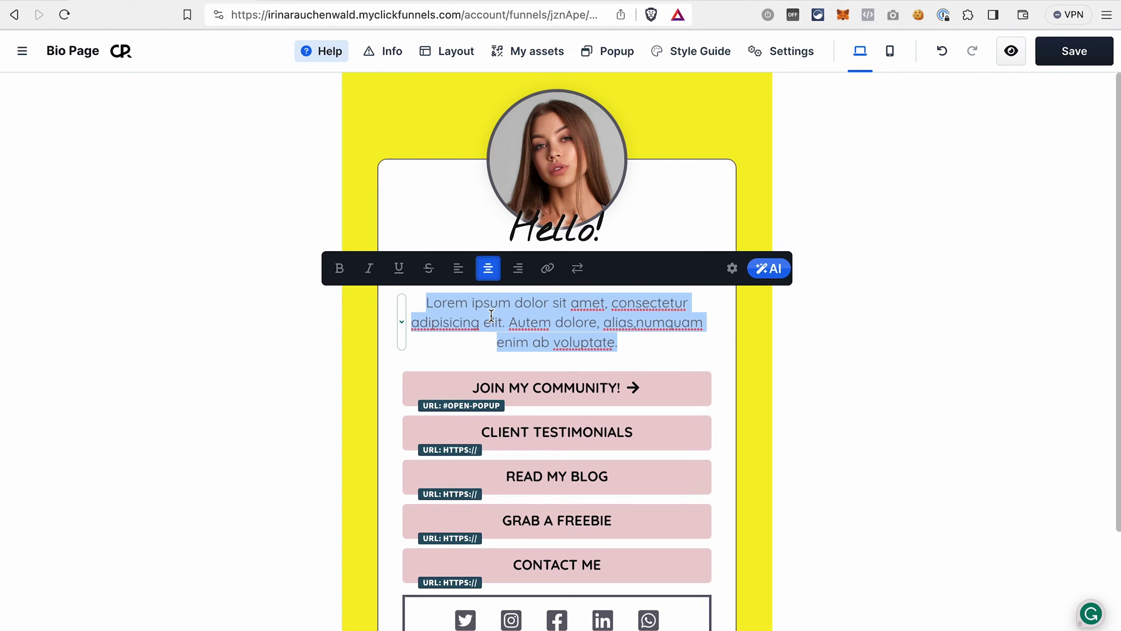
text(Check out my aw)
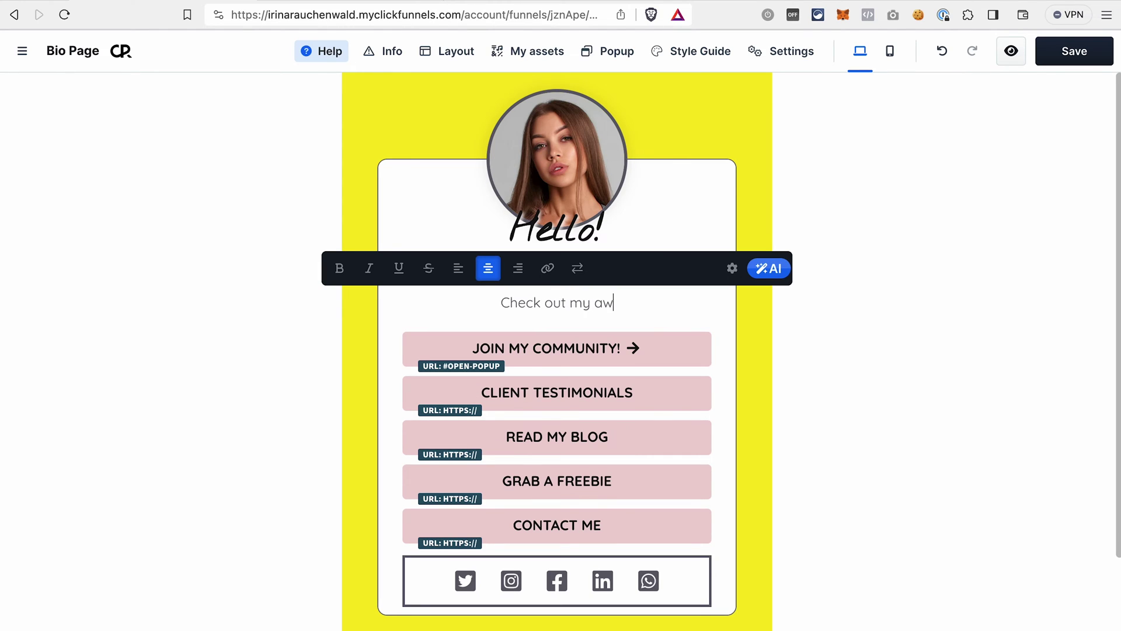
text(esome products!)
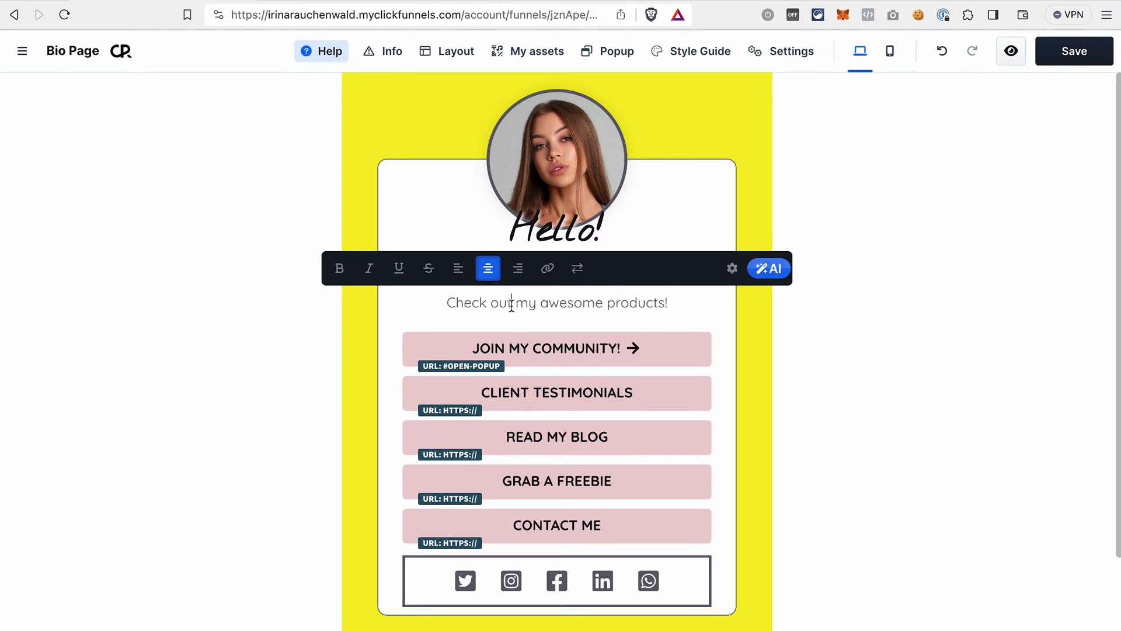
triple_click(511, 305)
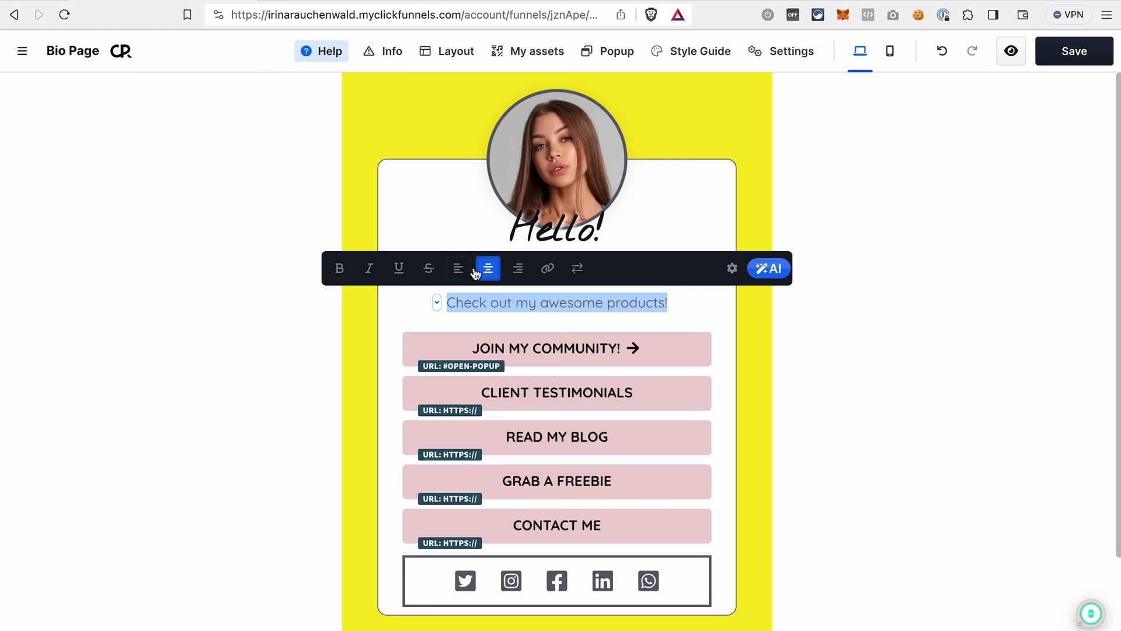
click(733, 269)
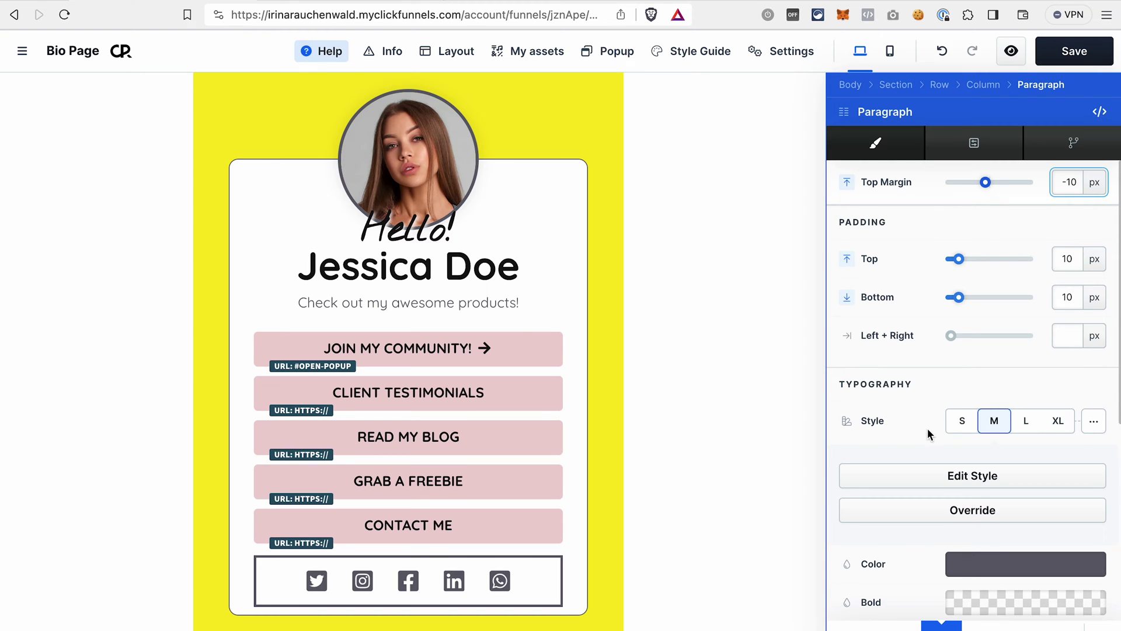
scroll(928, 429, down, 5)
click(798, 225)
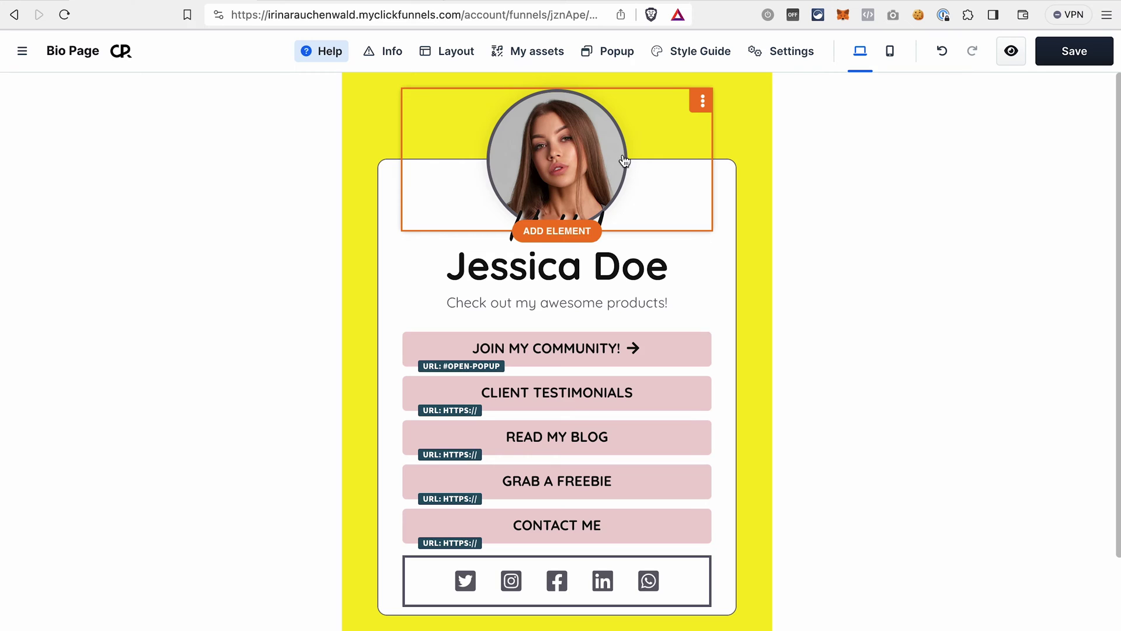
- Reduce the profile photo's border stroke size from 4 px to 3 px
click(703, 104)
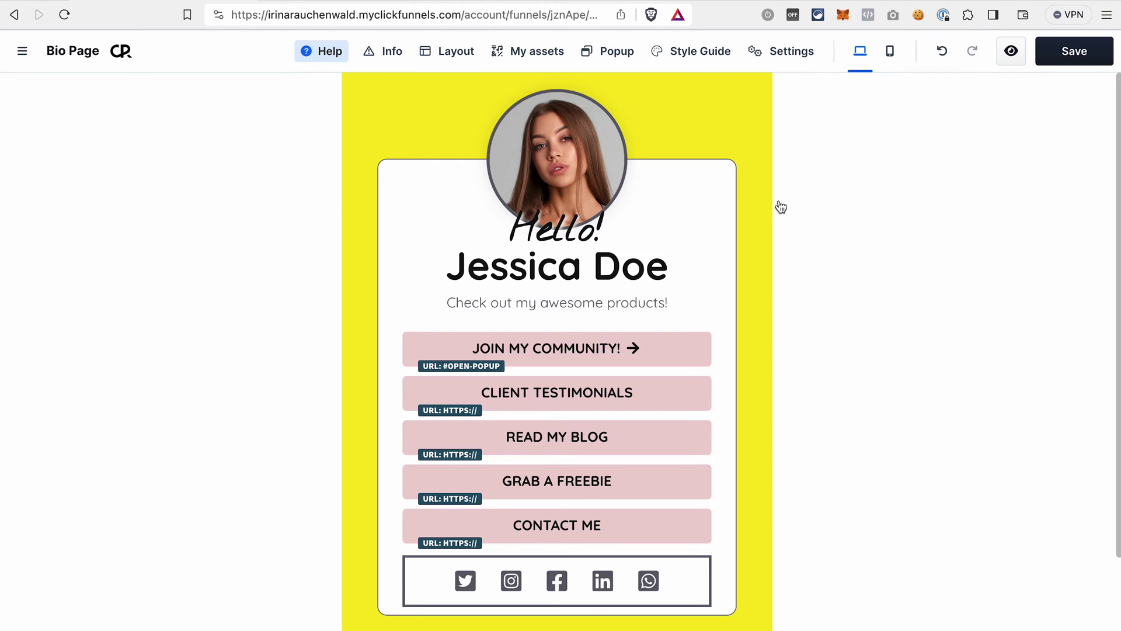
click(704, 100)
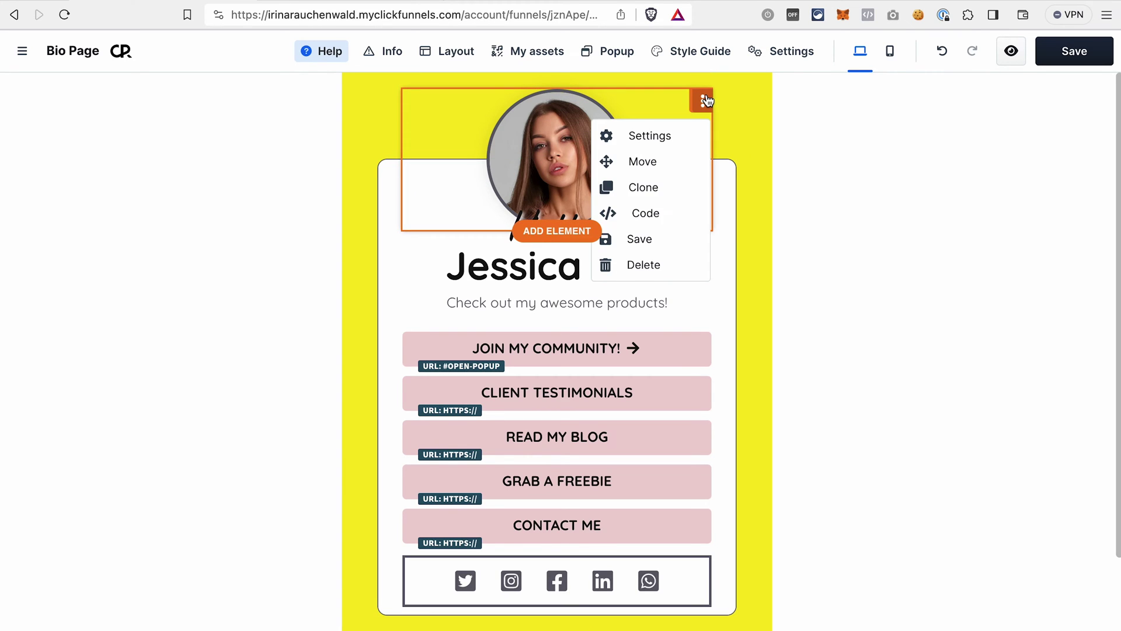
click(689, 134)
scroll(1093, 342, down, 1)
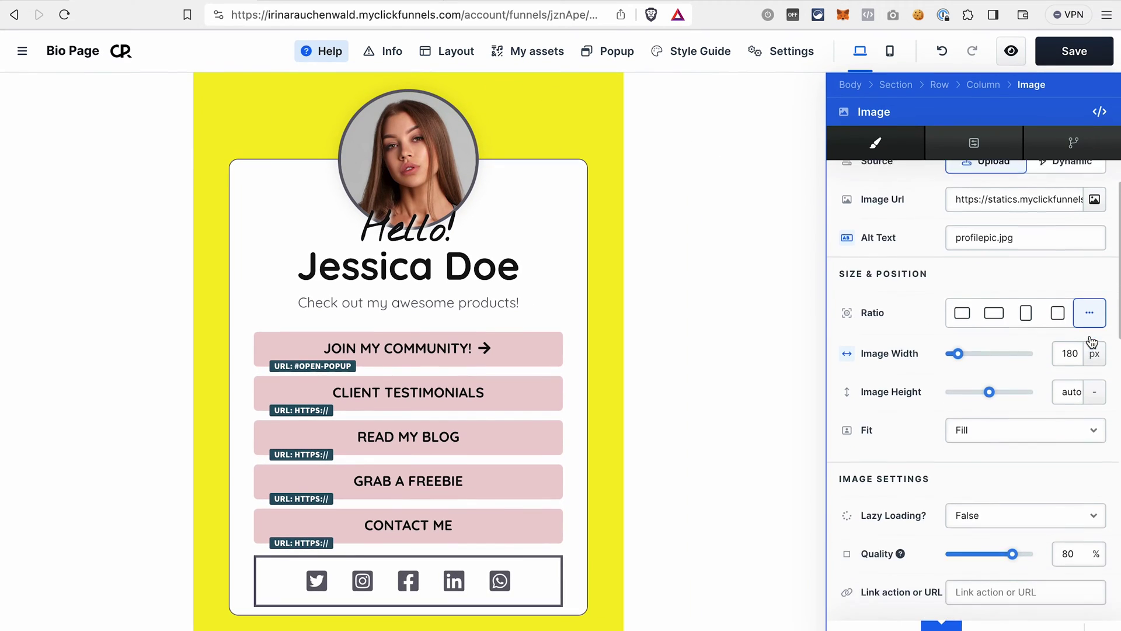
scroll(1092, 341, down, 10)
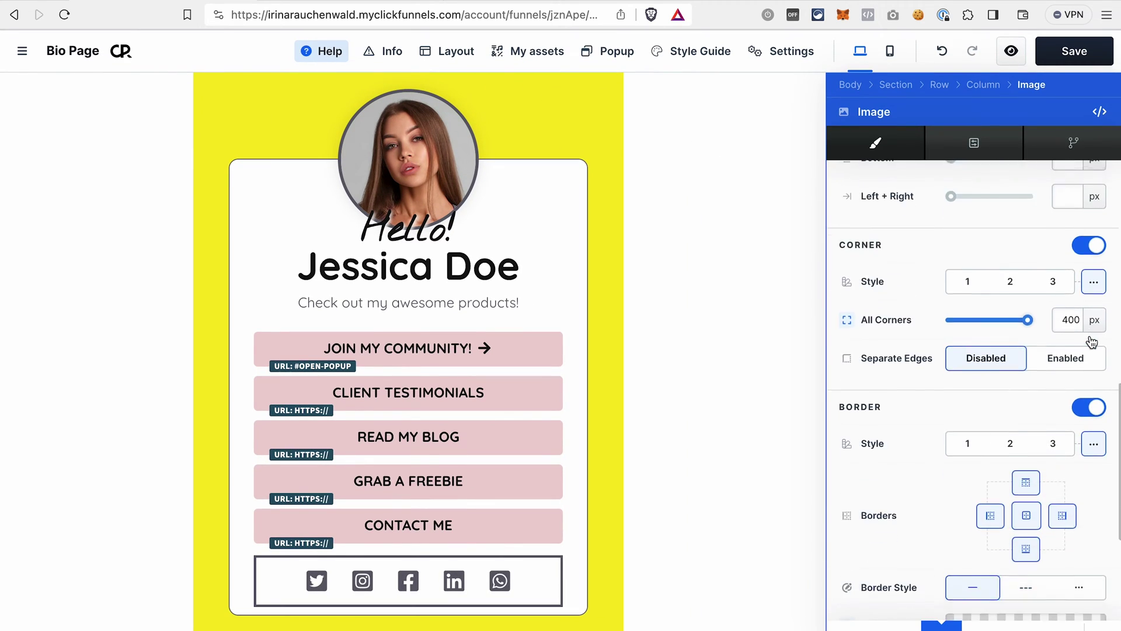
scroll(1092, 342, down, 2)
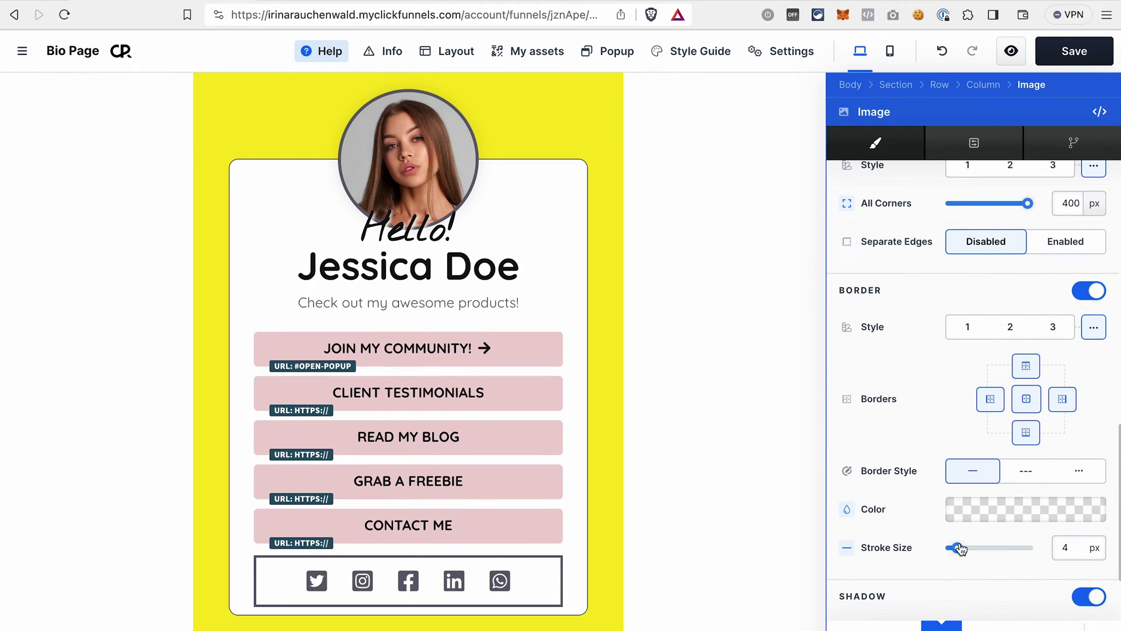
drag(961, 549, 952, 546)
click(621, 386)
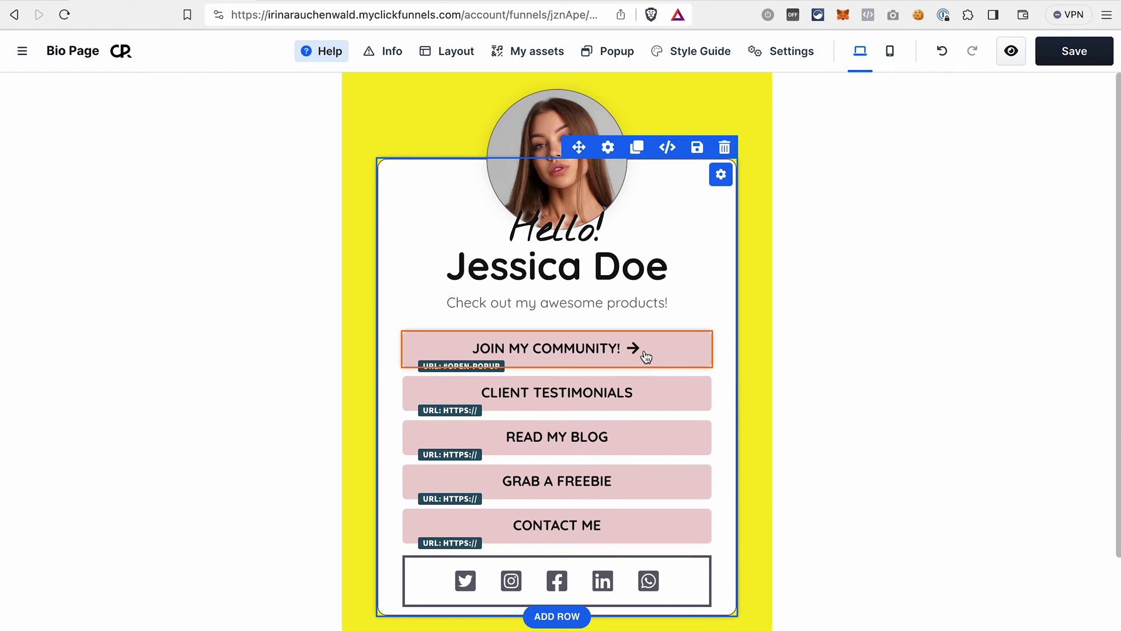
- Set the JOIN MY COMMUNITY! button background to the recently used yellow
mouse_move(593, 352)
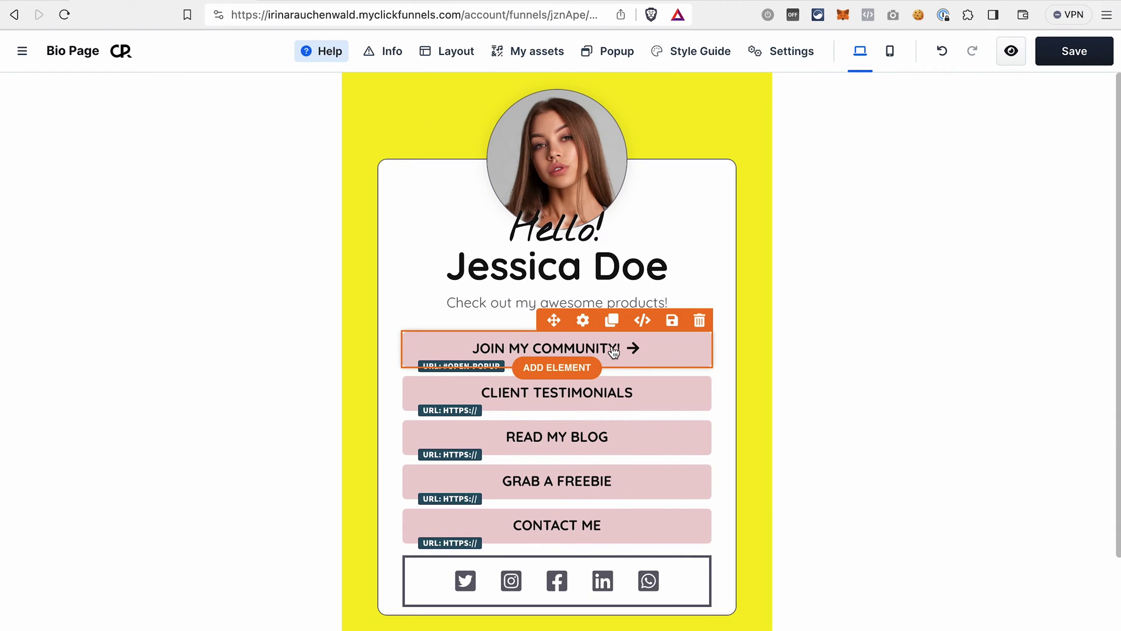
click(583, 321)
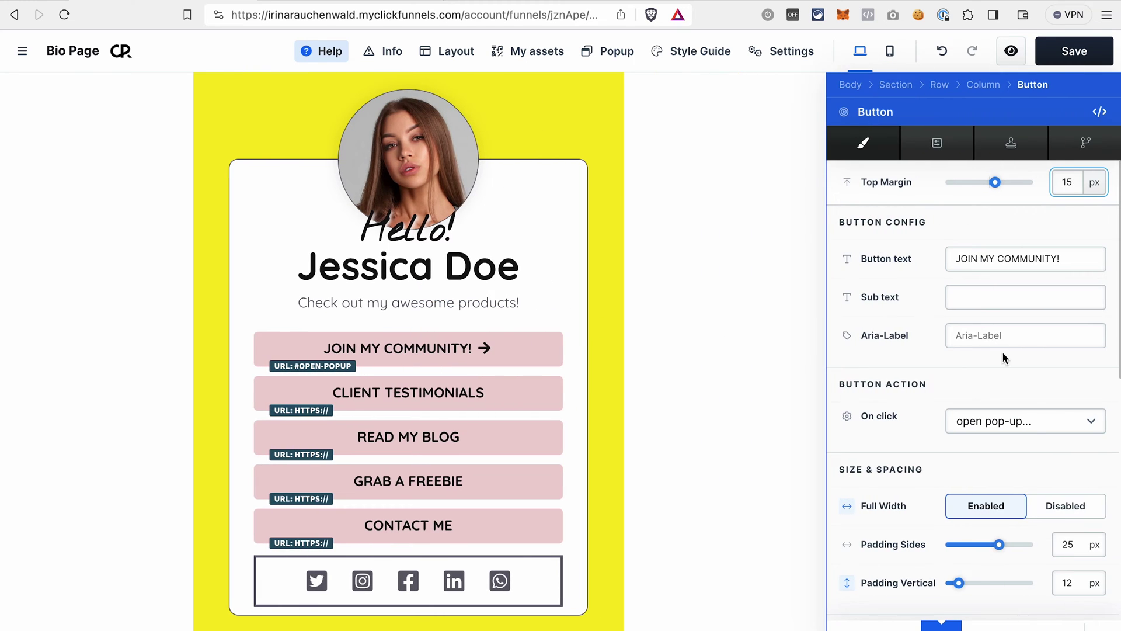
scroll(1033, 422, down, 5)
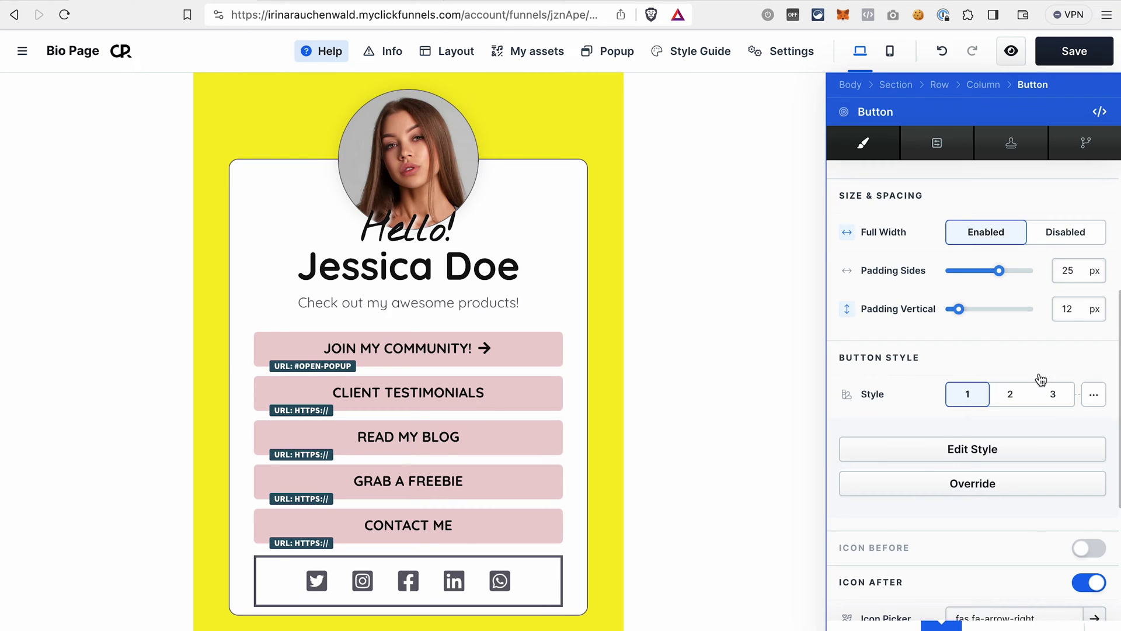
click(1094, 395)
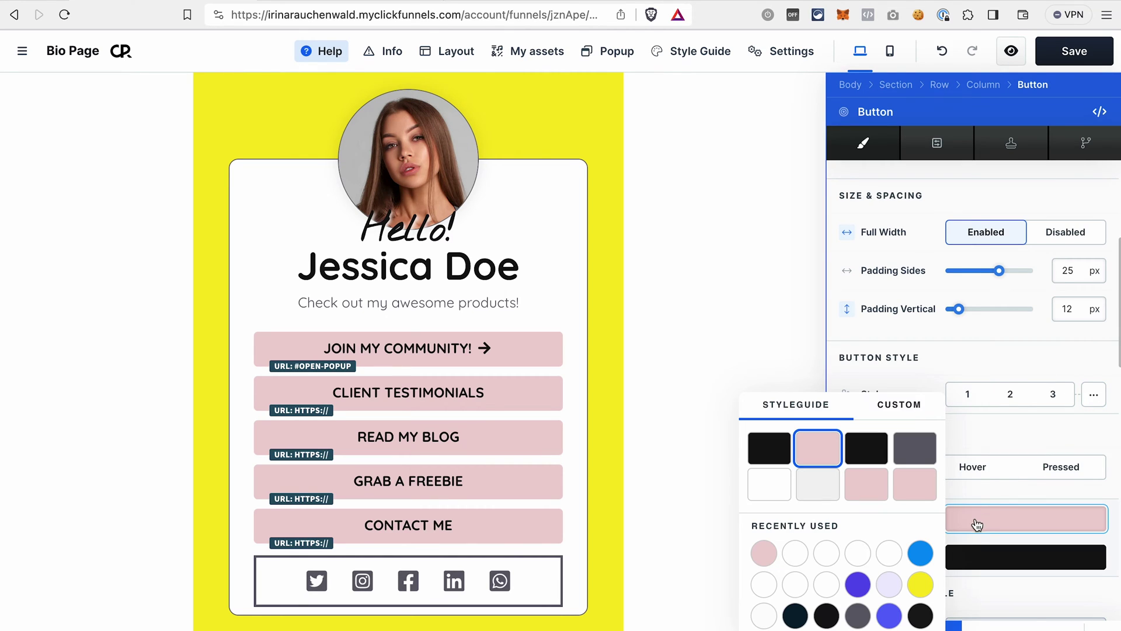
click(921, 584)
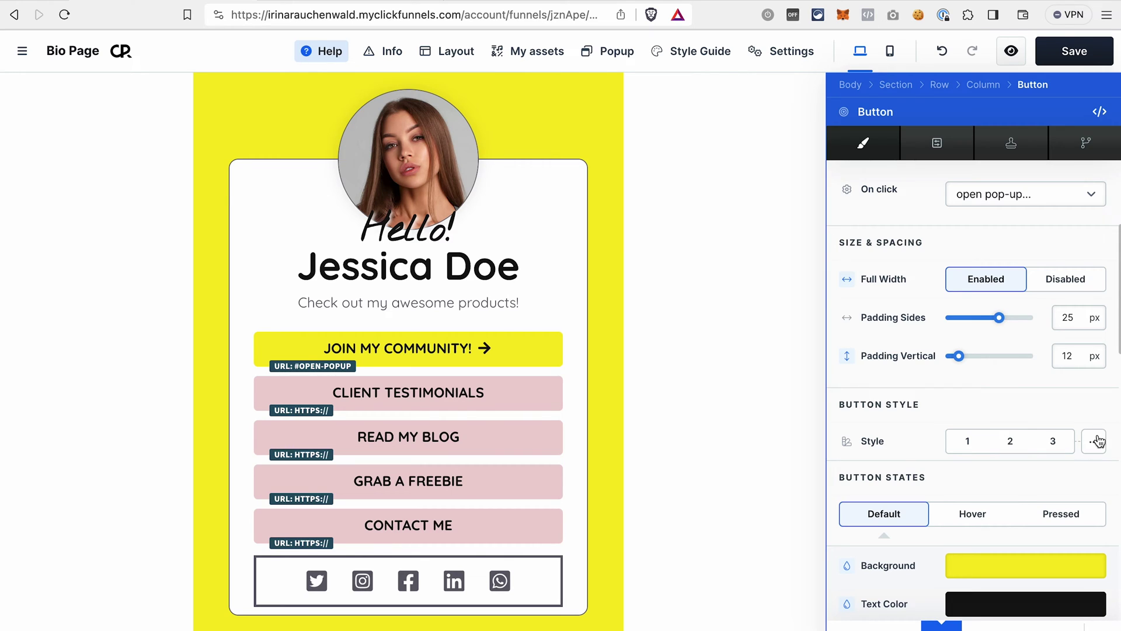
scroll(1069, 493, down, 1)
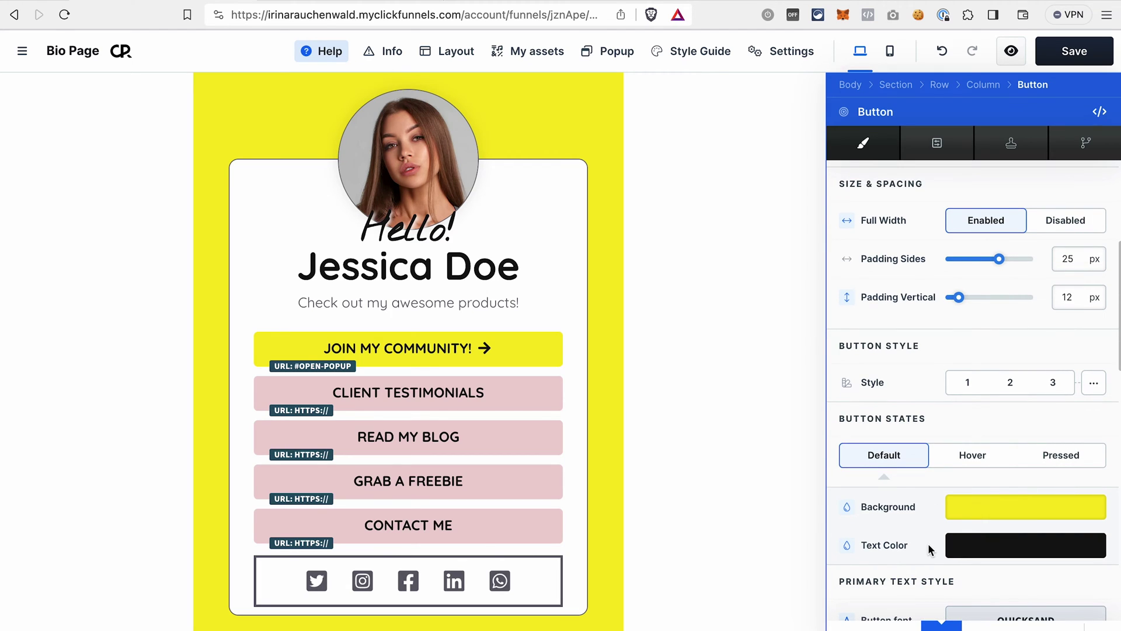
scroll(1013, 540, up, 1)
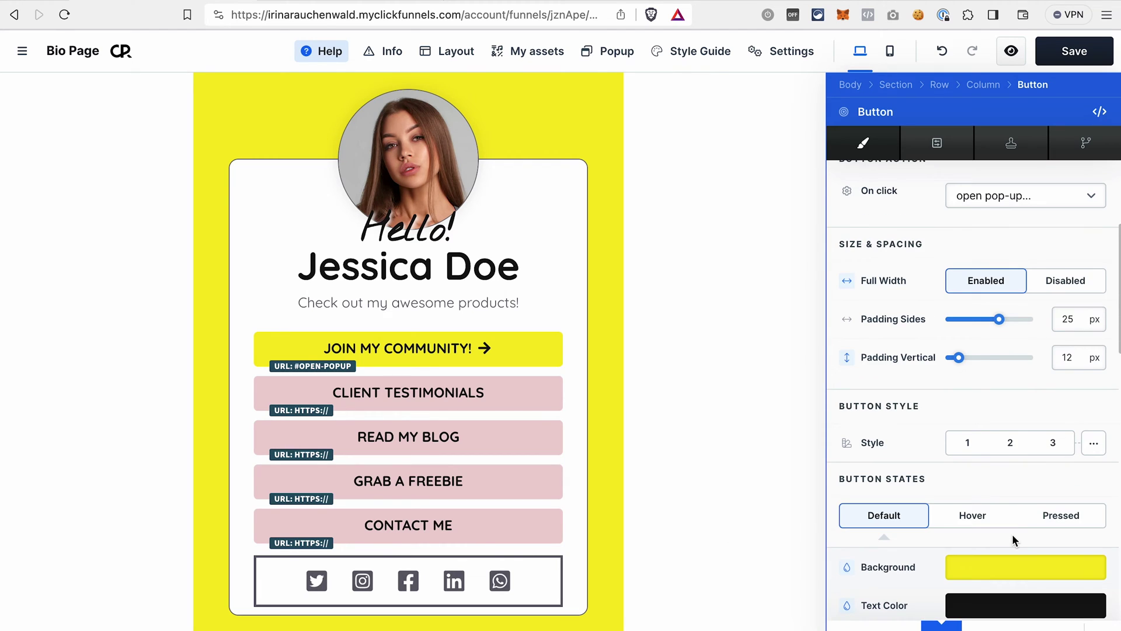
- Change the top button's text to 'GRAB MY FREEBIE!'
scroll(981, 430, up, 4)
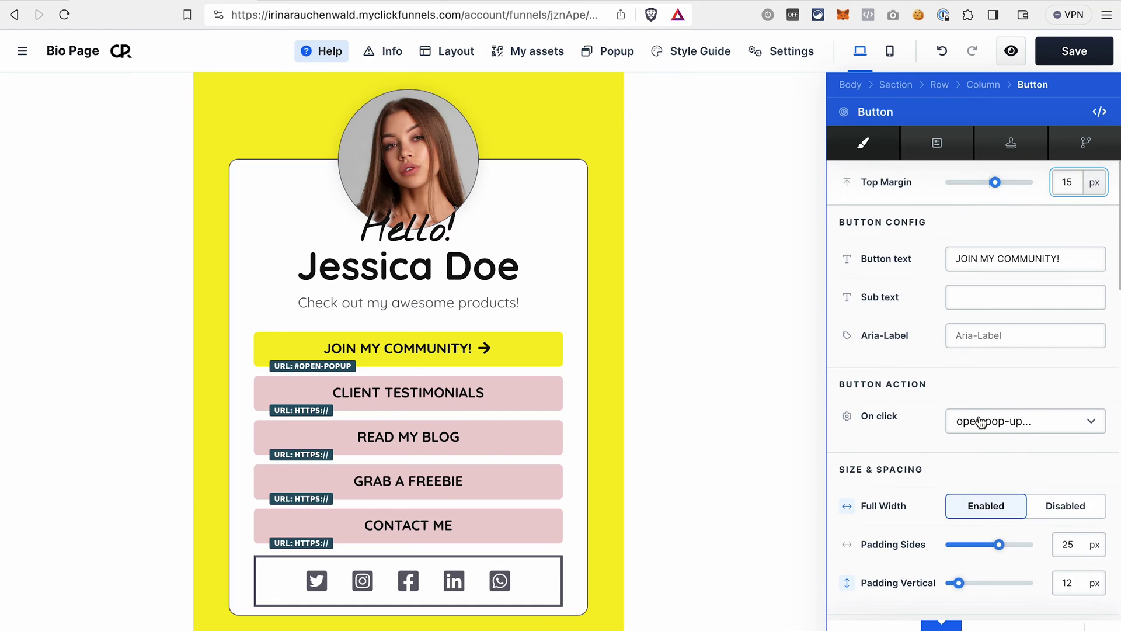
click(994, 263)
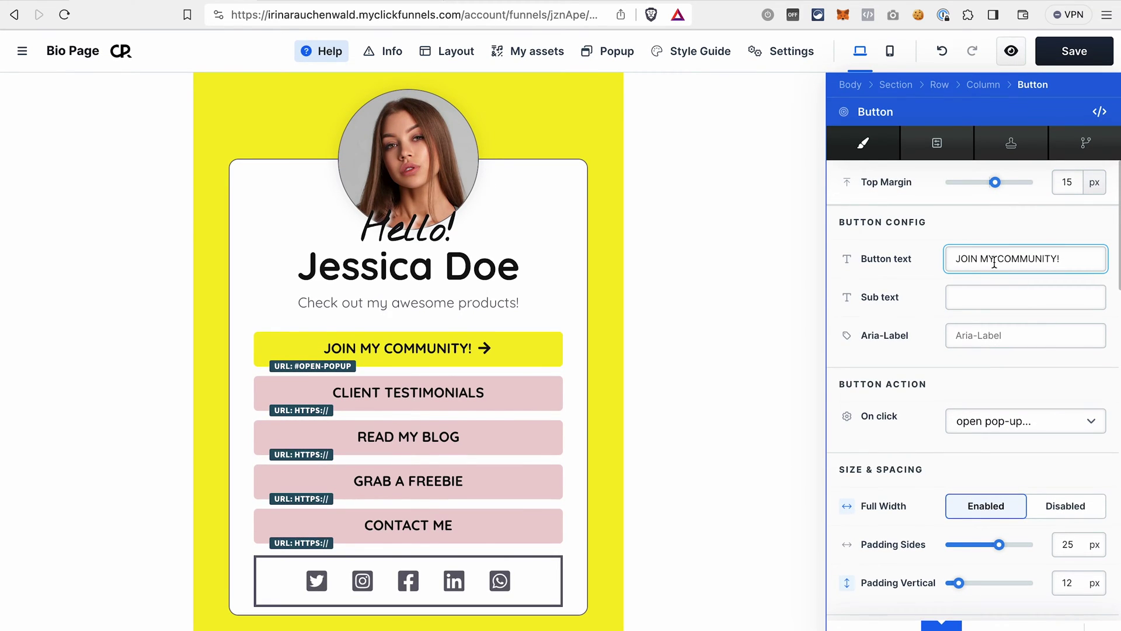
key(ctrl+a)
text(GRAB MY FREEBIE!)
click(672, 399)
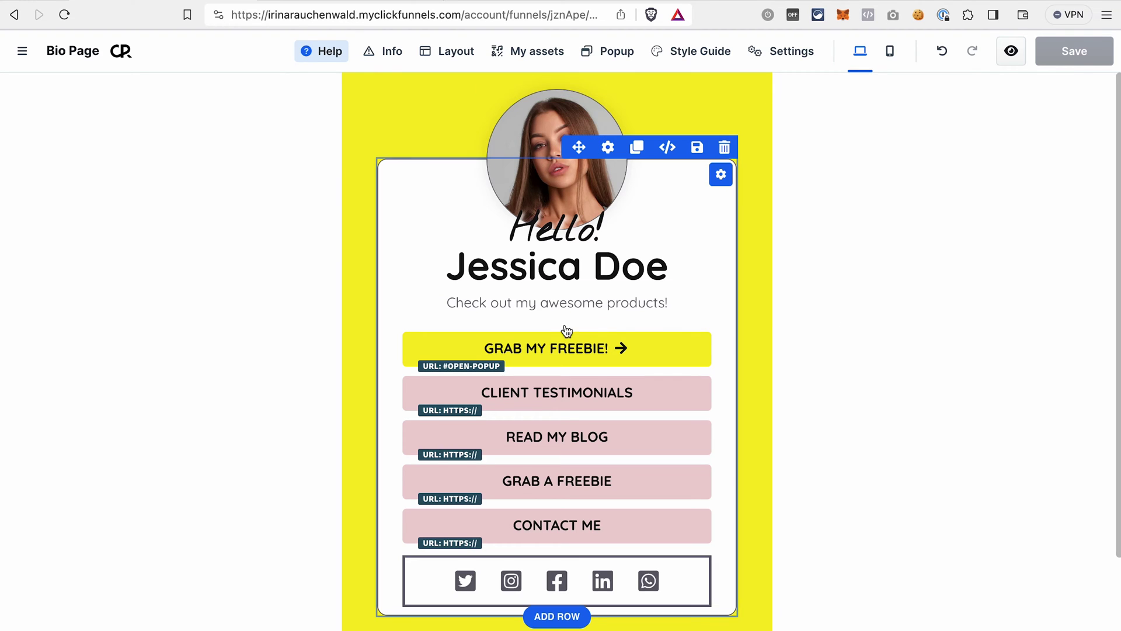
mouse_move(512, 350)
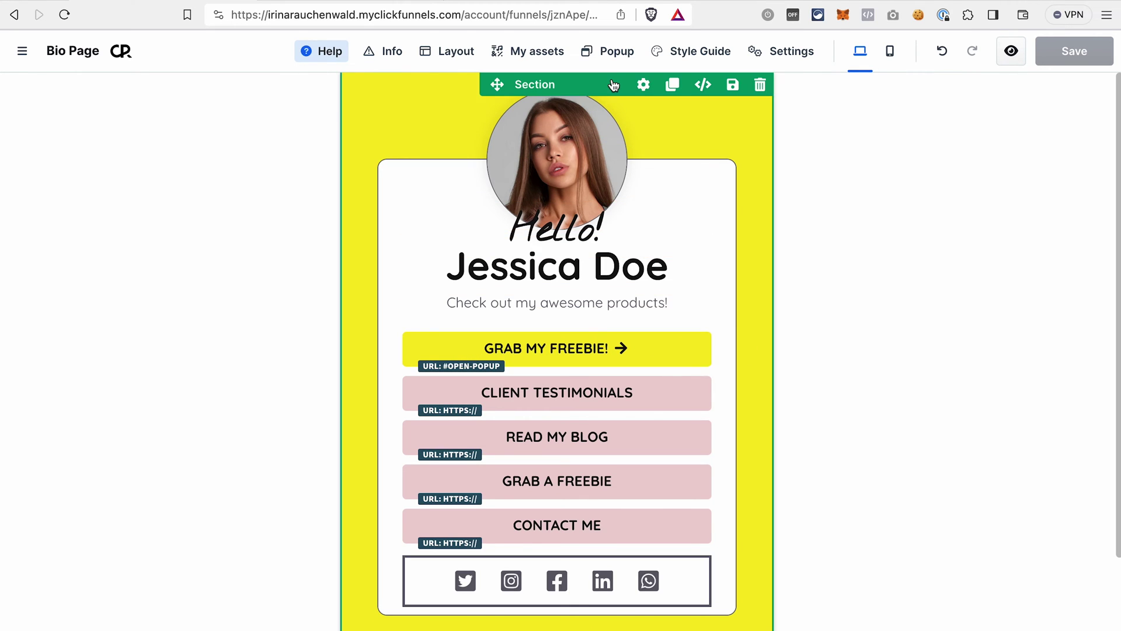
click(612, 51)
click(618, 89)
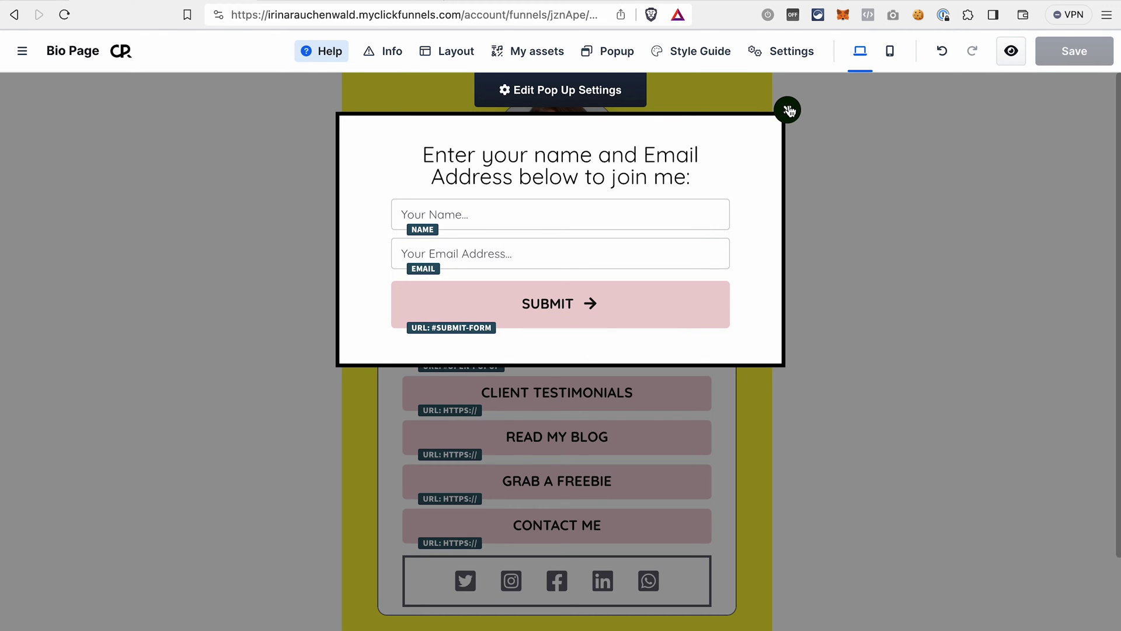
click(788, 111)
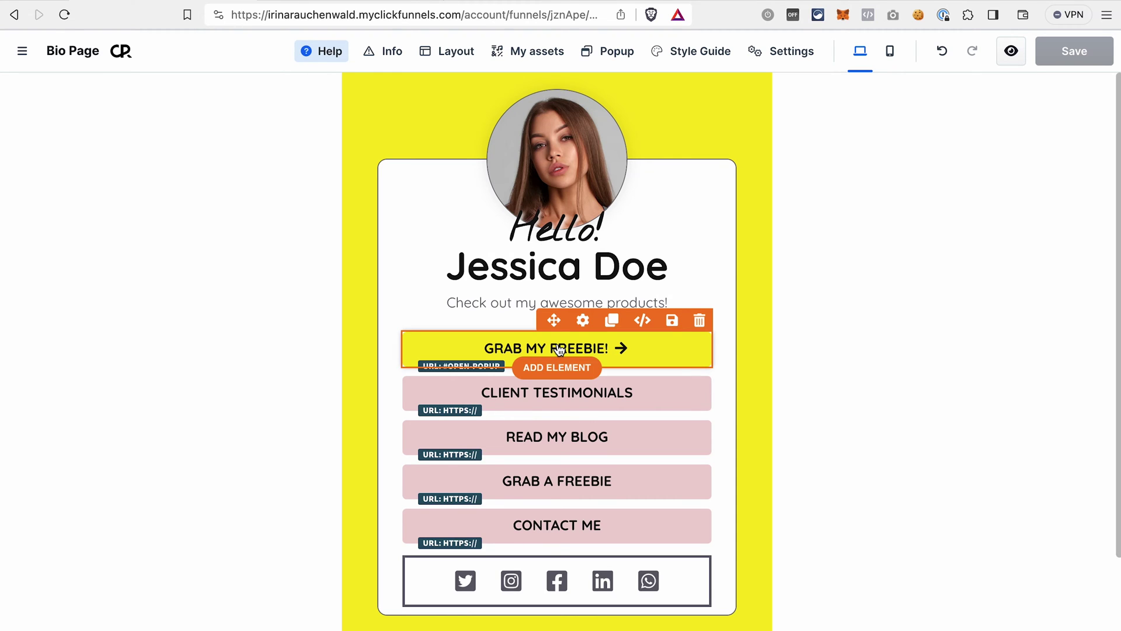
- Add an Image element under the tagline using the laptop photo, and save the page
click(538, 367)
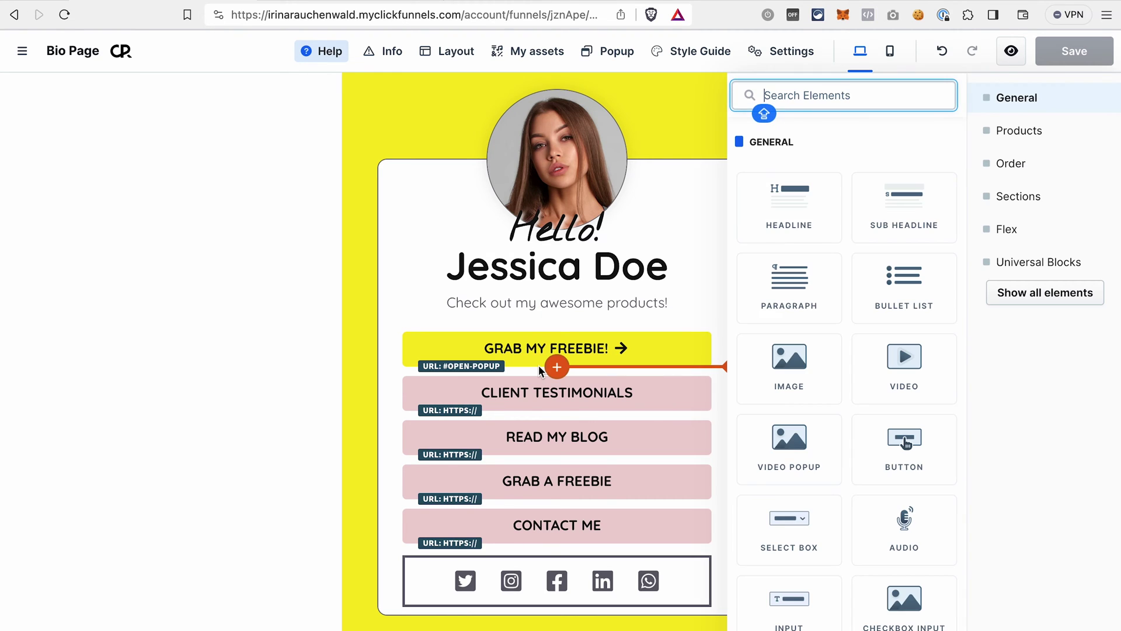
drag(786, 360, 587, 398)
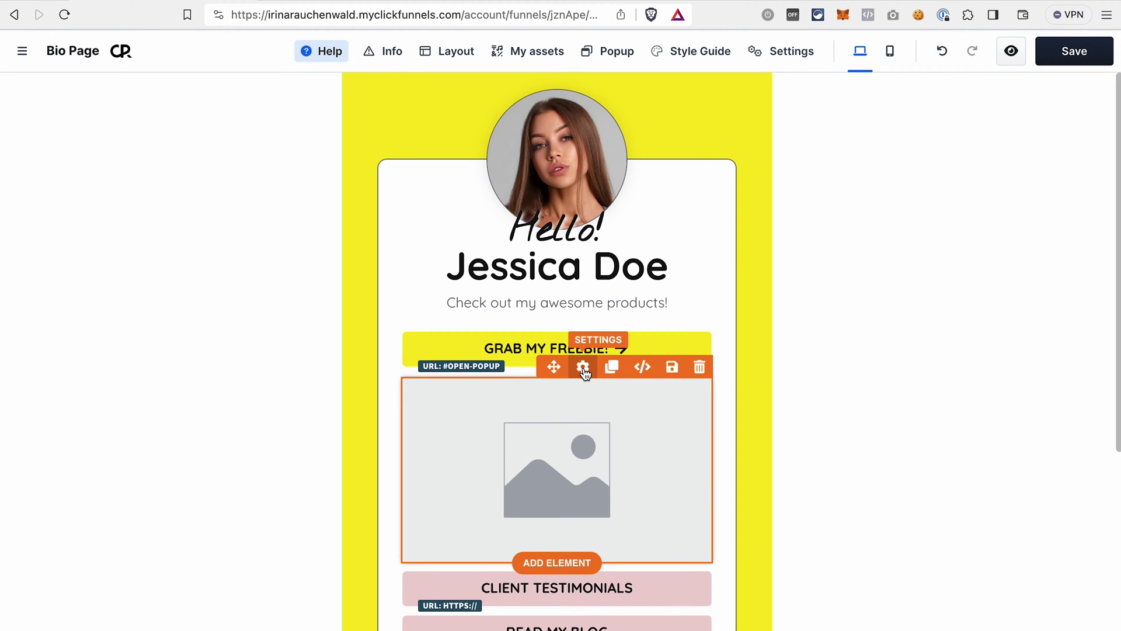
click(584, 368)
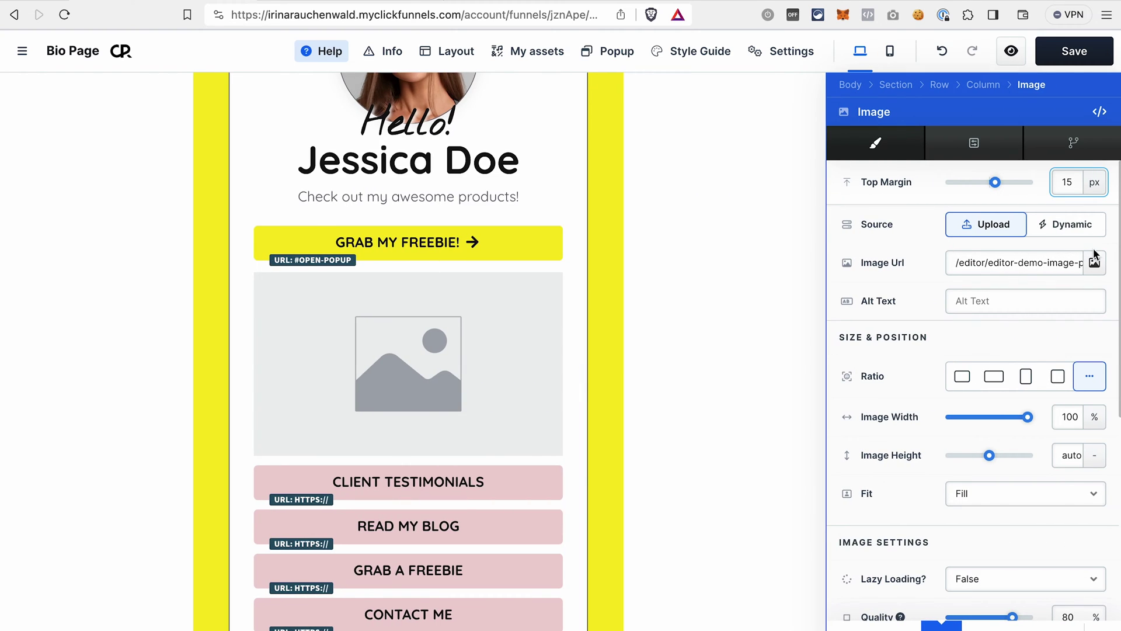
click(1095, 262)
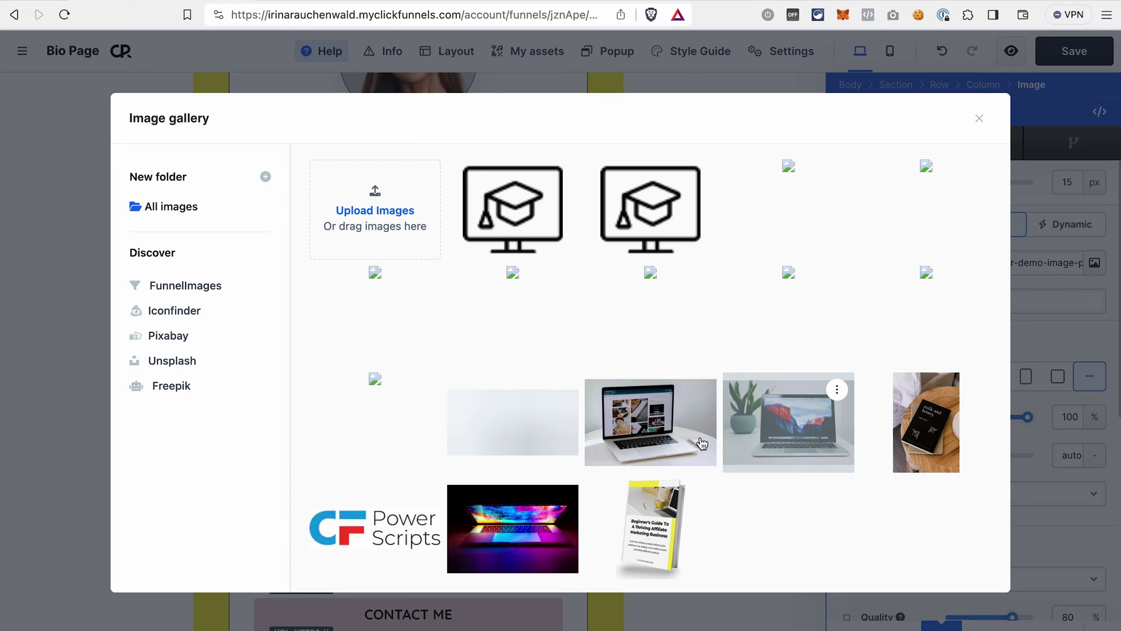
click(650, 420)
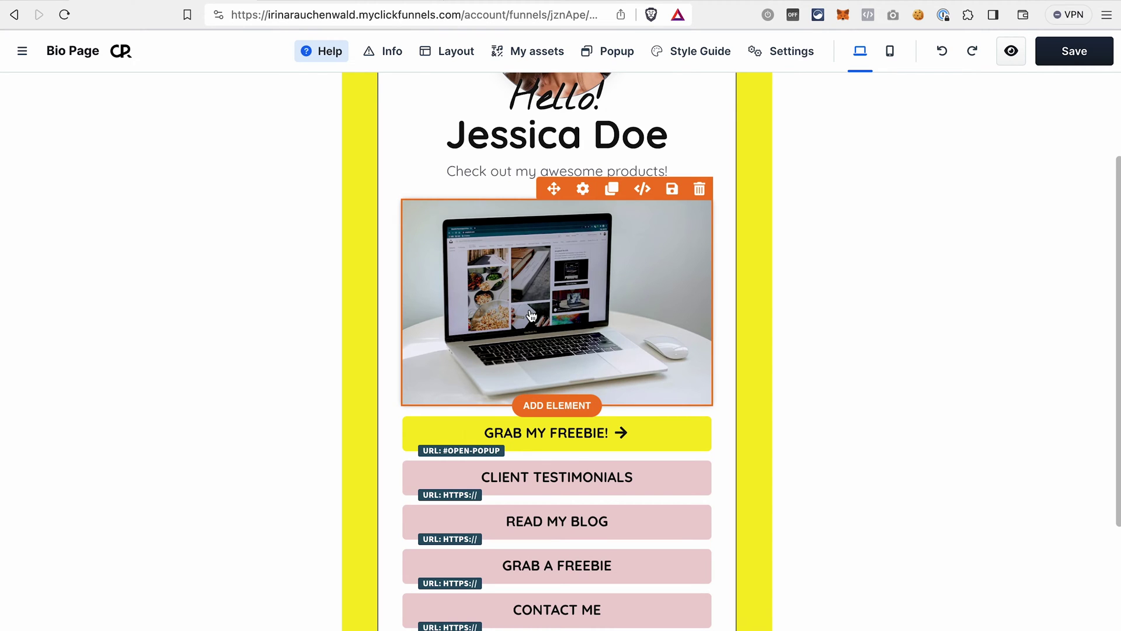
key(super+s)
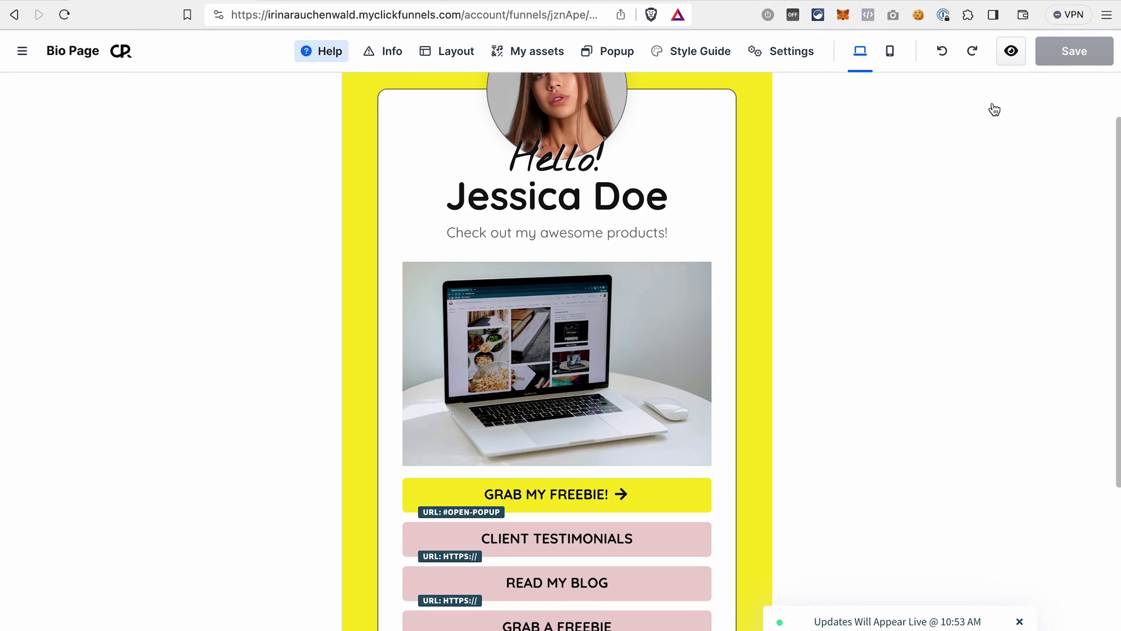
- Preview the bio page and test the GRAB MY FREEBIE! popup by submitting a name and email
click(1011, 51)
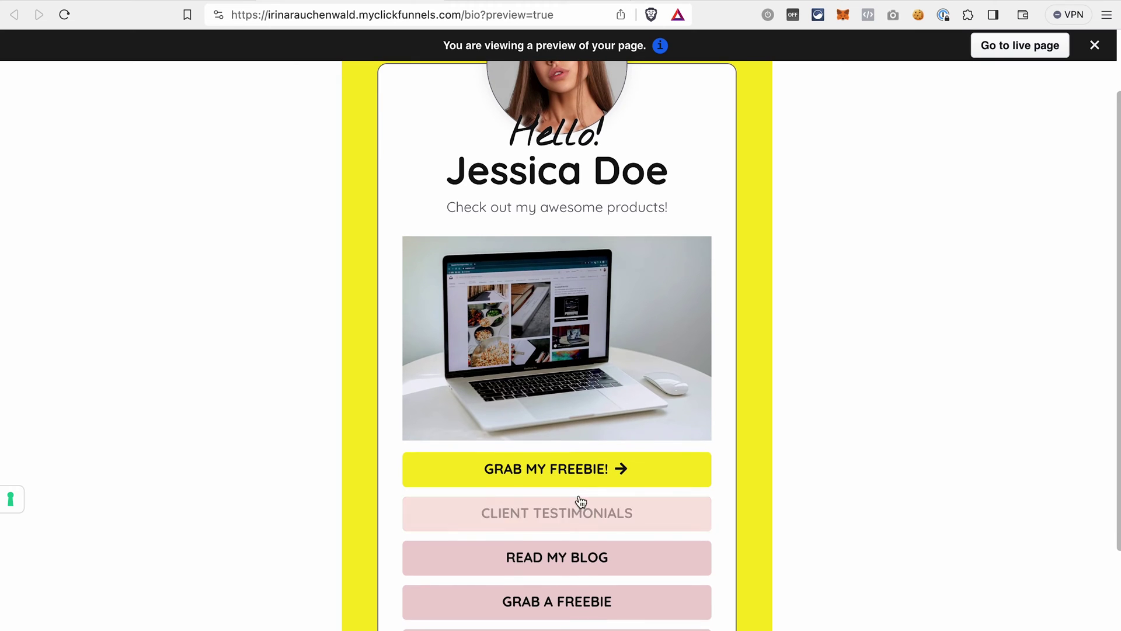
click(573, 474)
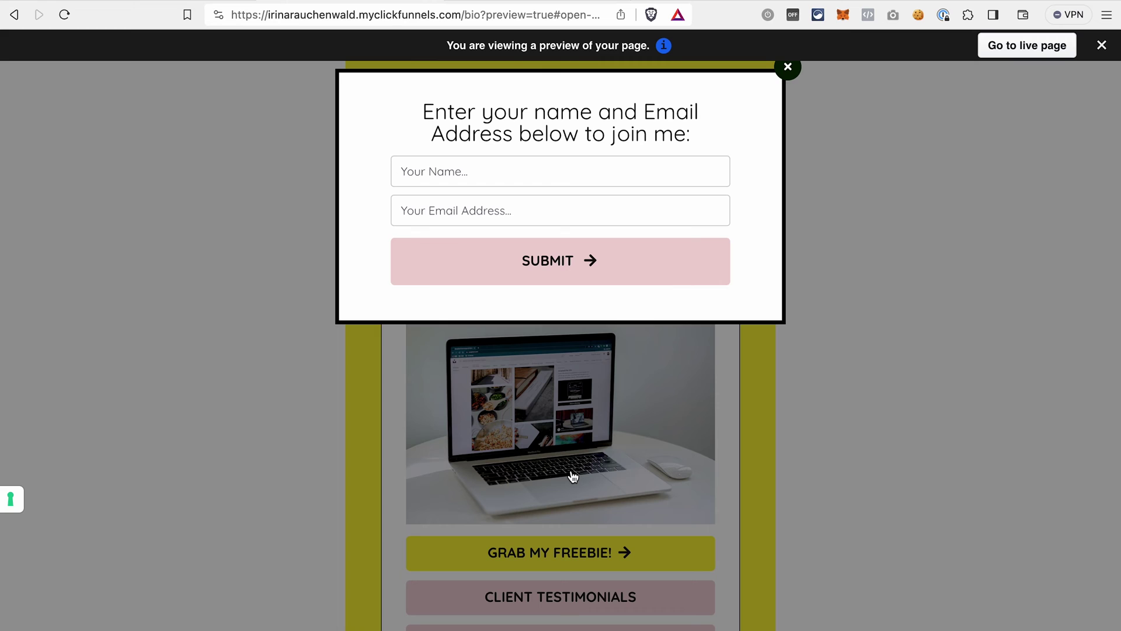
click(461, 175)
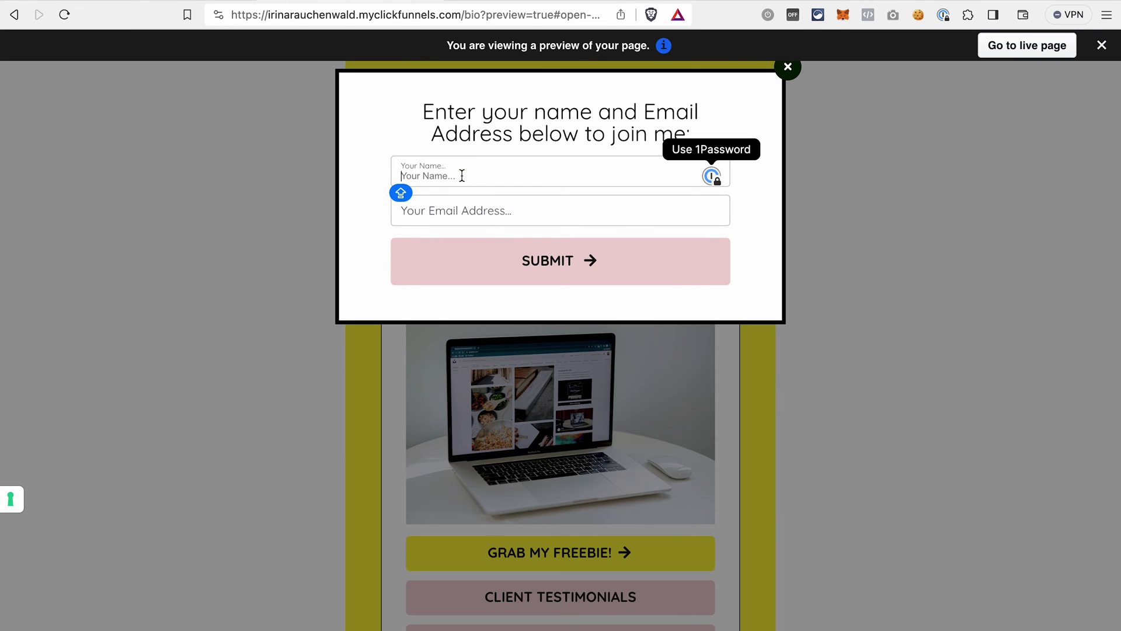
click(547, 260)
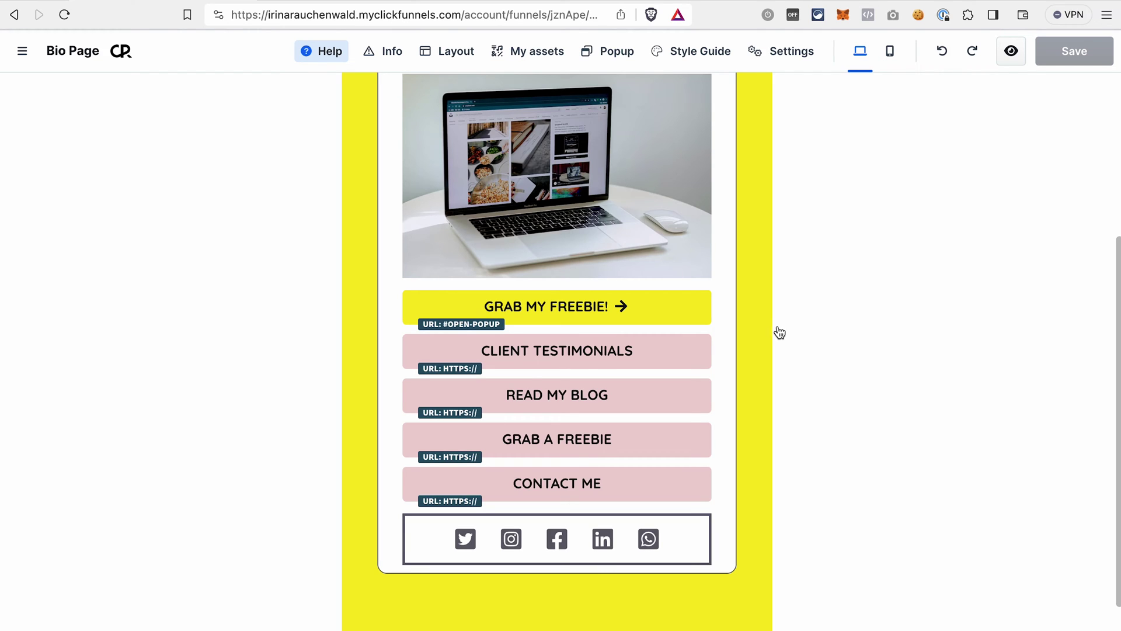
- Change the CLIENT TESTIMONIALS button to read 'GET OUR CF 2.0 COURSE NOW!' with a yellow background
click(584, 355)
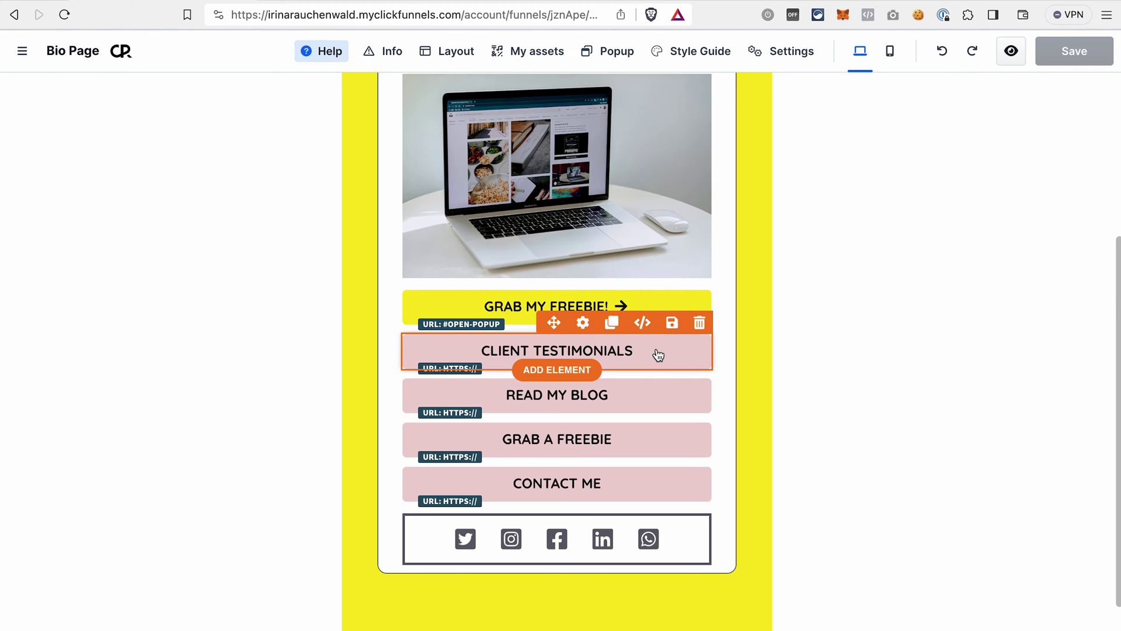
click(584, 325)
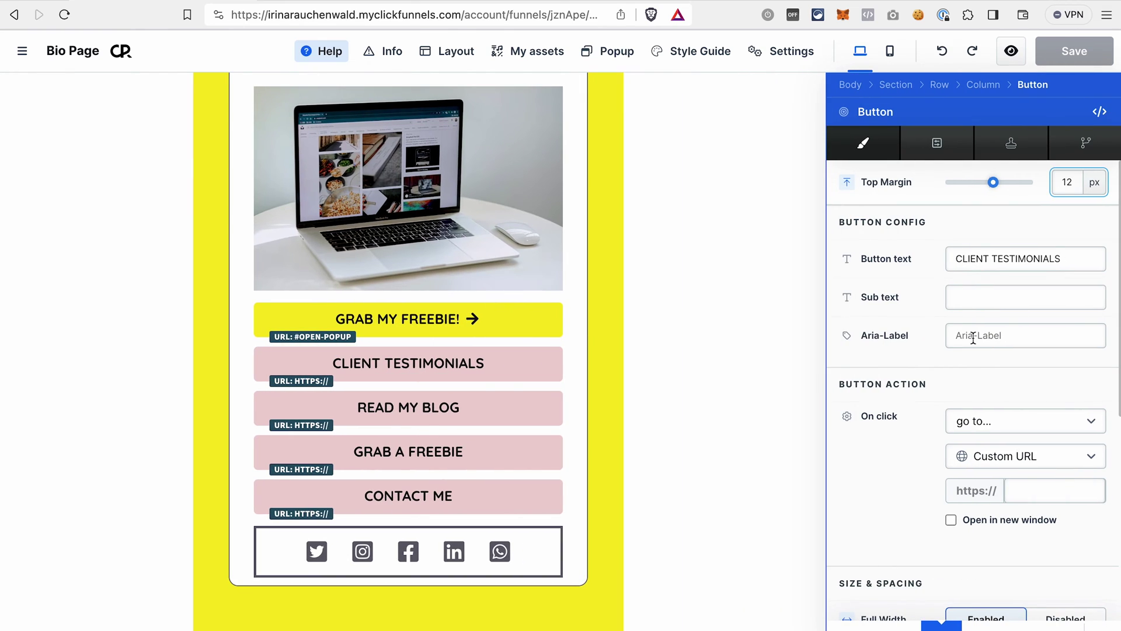
drag(1077, 261, 907, 268)
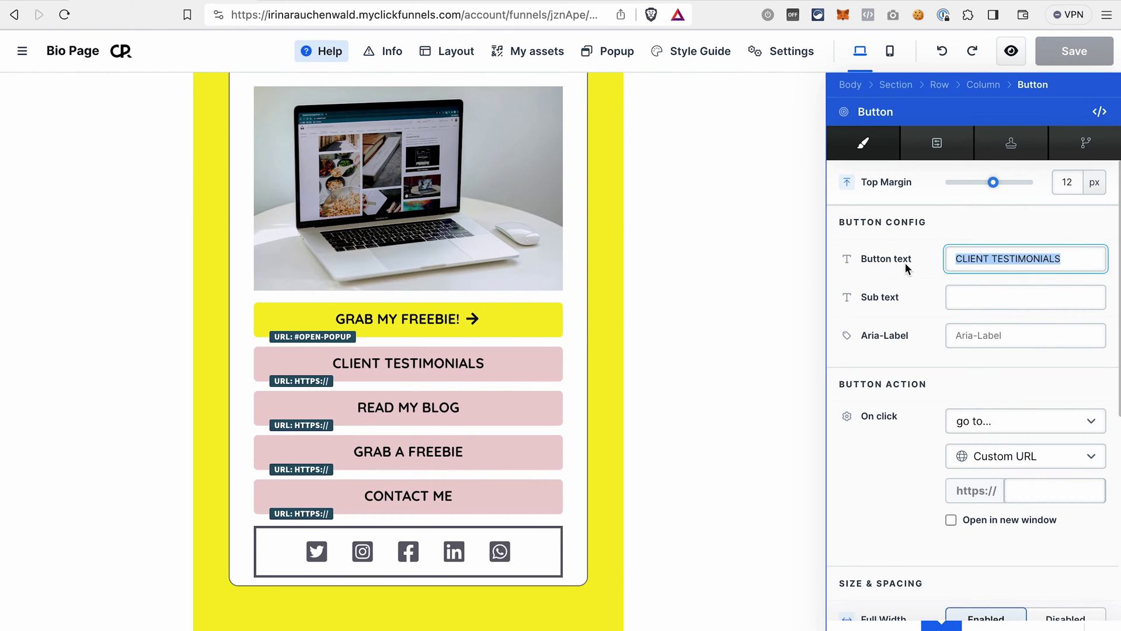
text(GET OUR CF 2.0 COURSE NO)
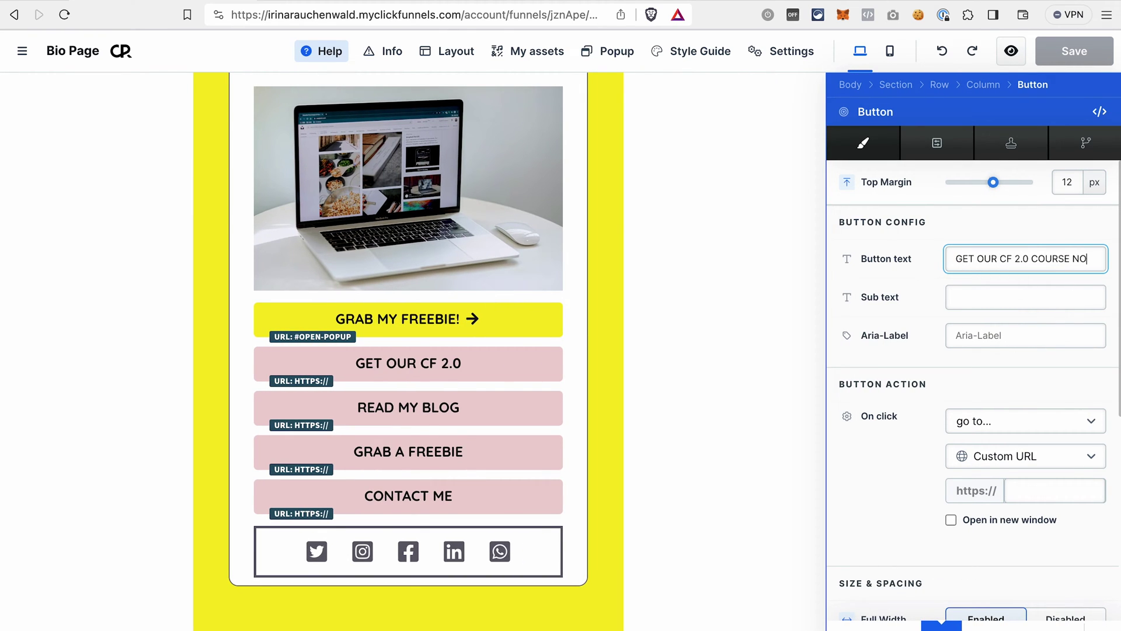
text(W!)
scroll(906, 513, down, 6)
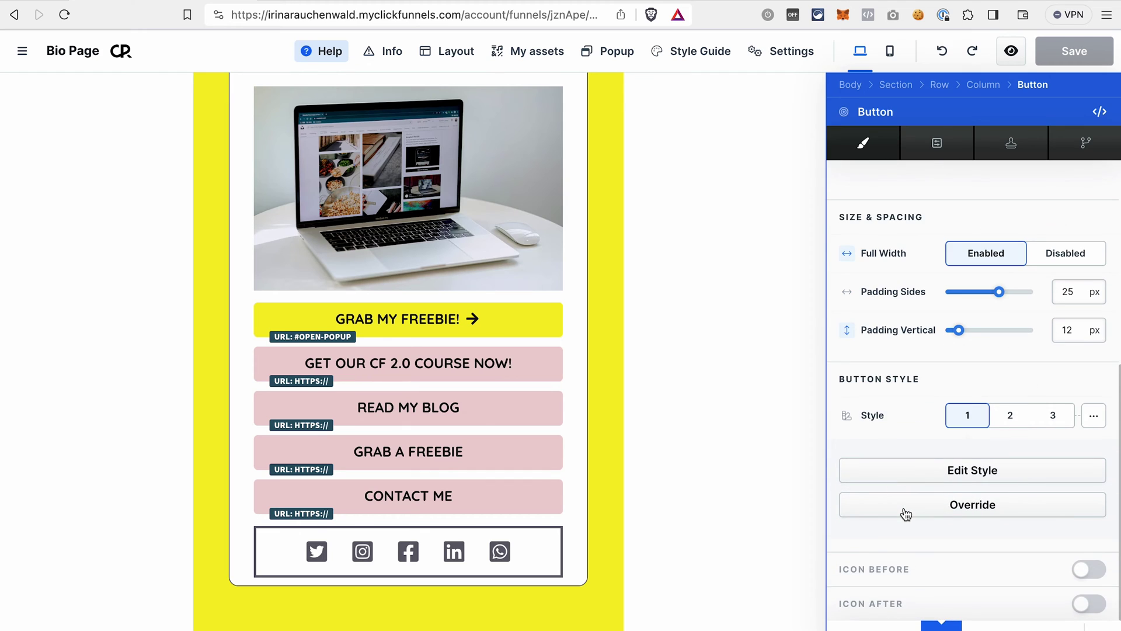
click(1093, 416)
click(980, 540)
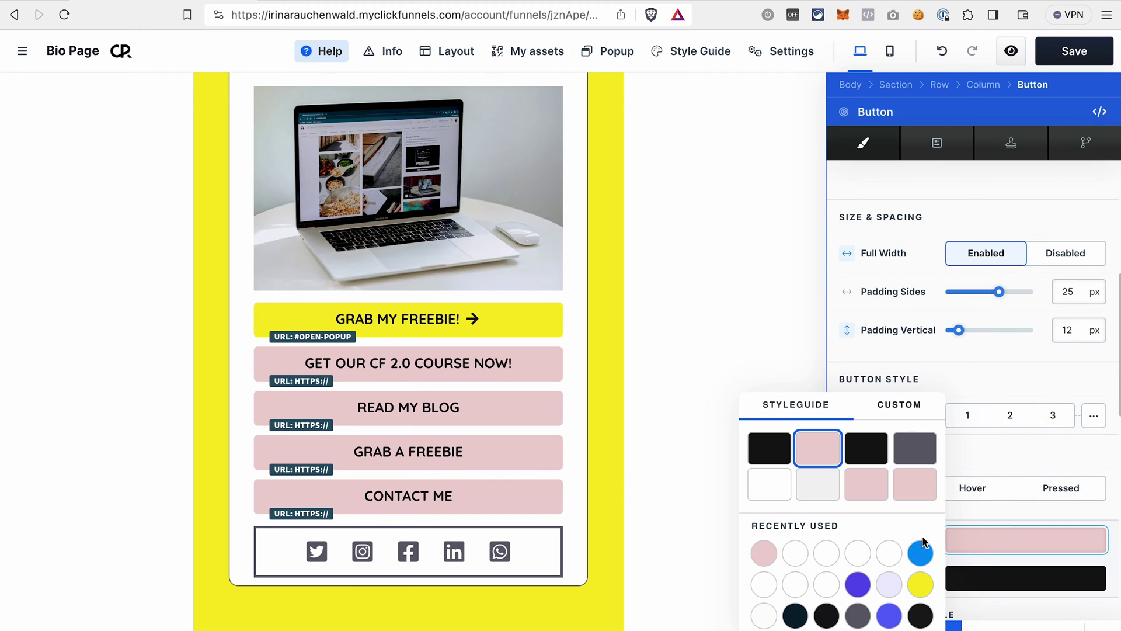
click(921, 584)
click(964, 385)
scroll(902, 377, up, 6)
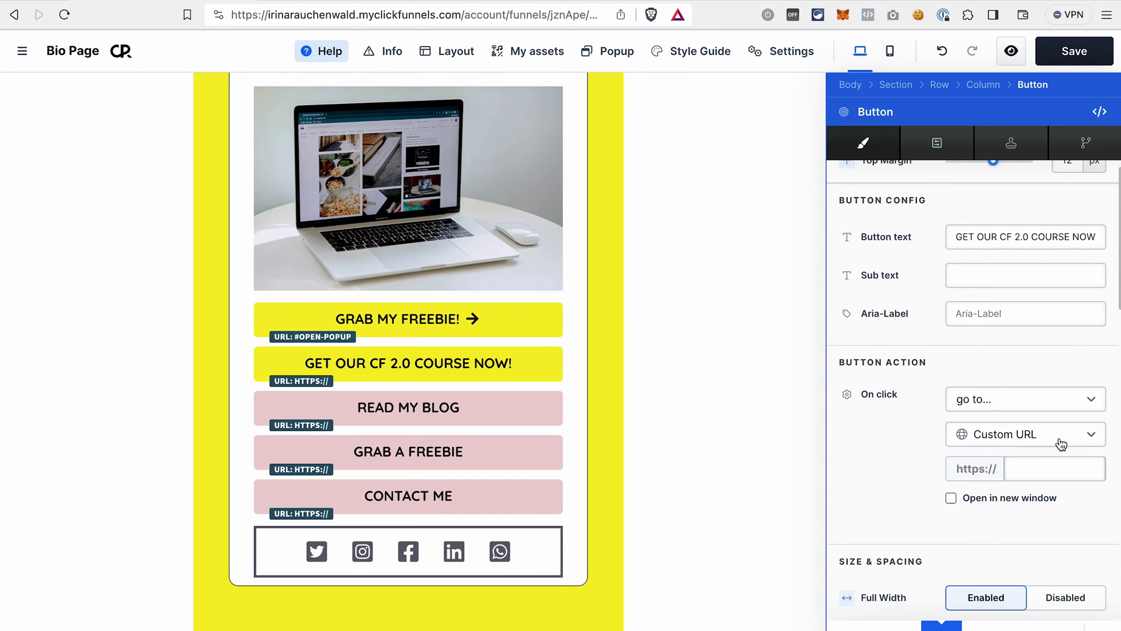
- Link the button to the pasted course page URL, opening in a new window, and save
click(1033, 471)
key(ctrl+v)
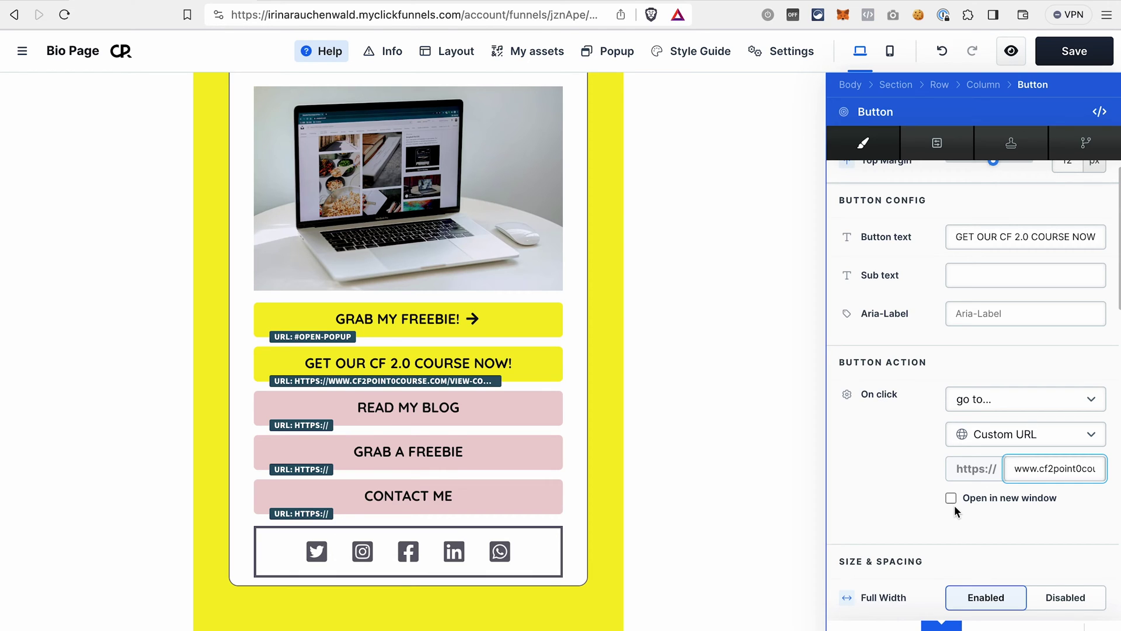
click(951, 498)
click(1084, 50)
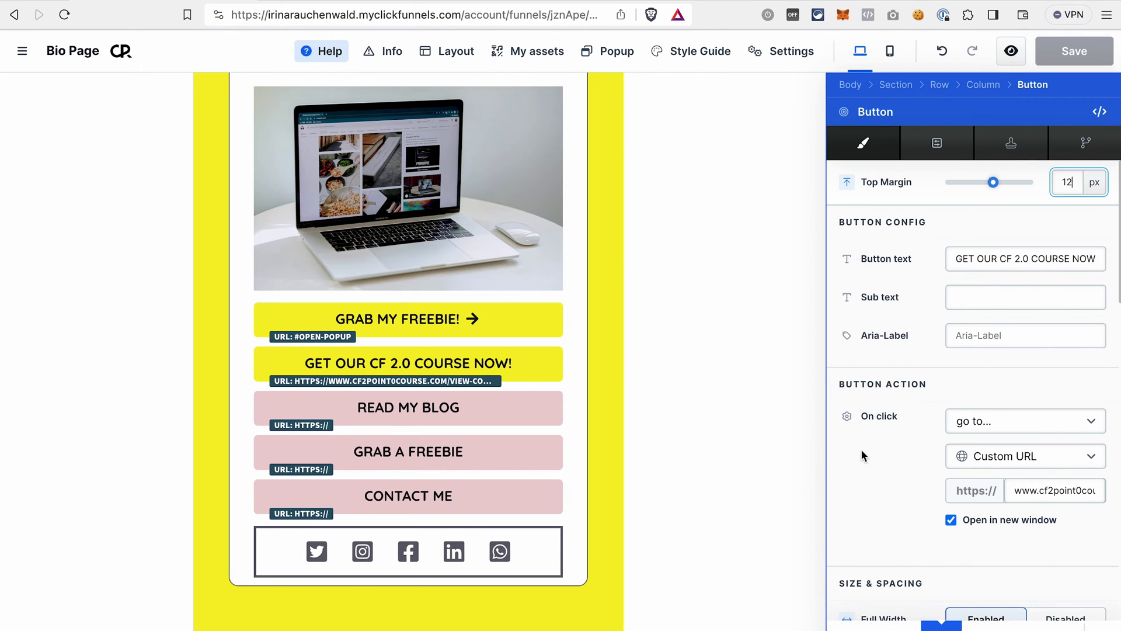
click(722, 404)
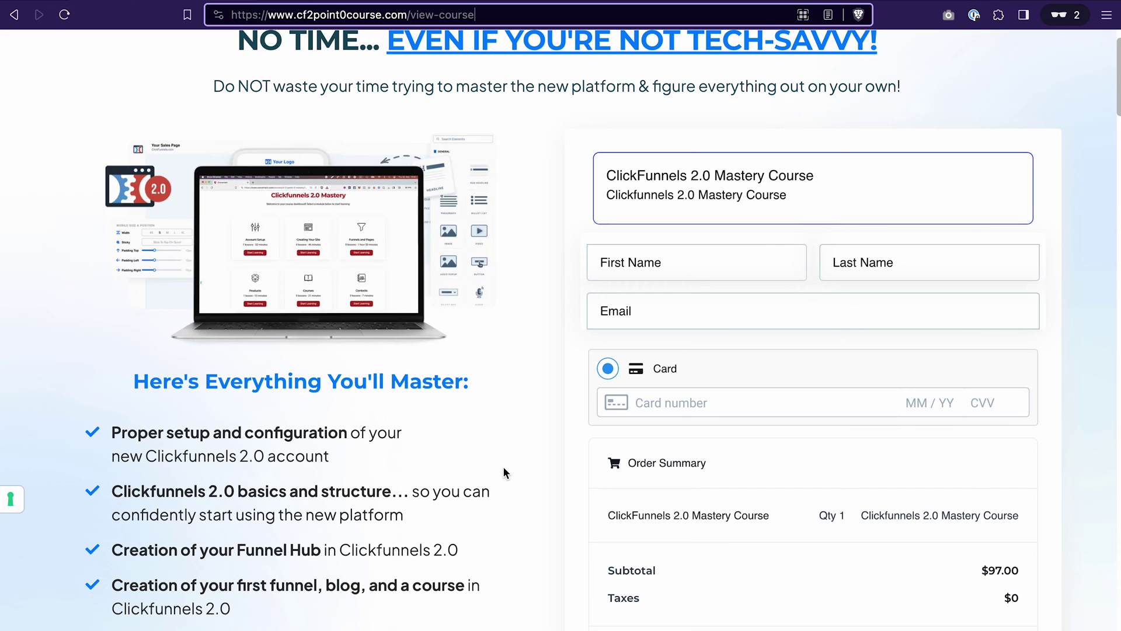
- Scroll through the $97.00 CF 2.0 Mastery Course checkout page opened by the course button, then close it
scroll(504, 472, down, 10)
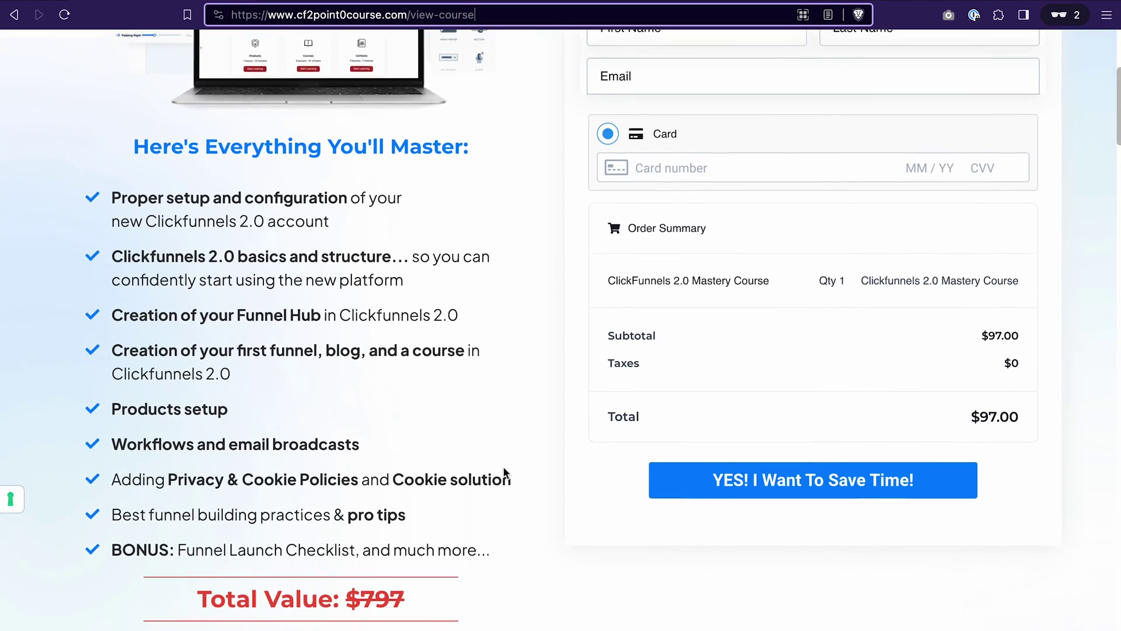
scroll(503, 468, down, 6)
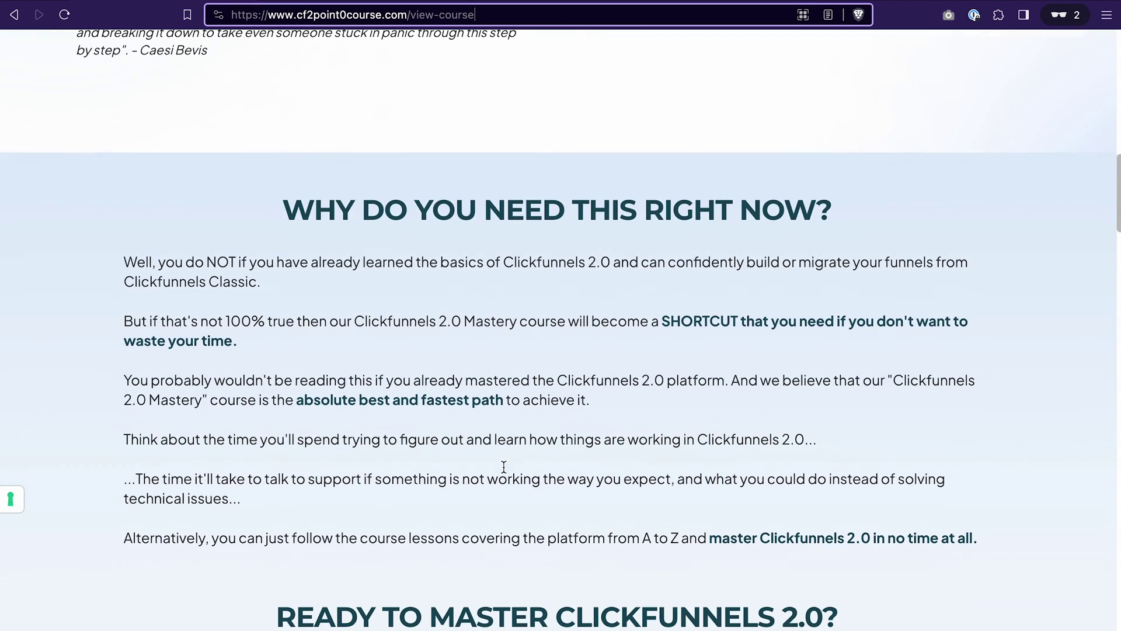
scroll(783, 289, up, 4)
scroll(783, 294, up, 11)
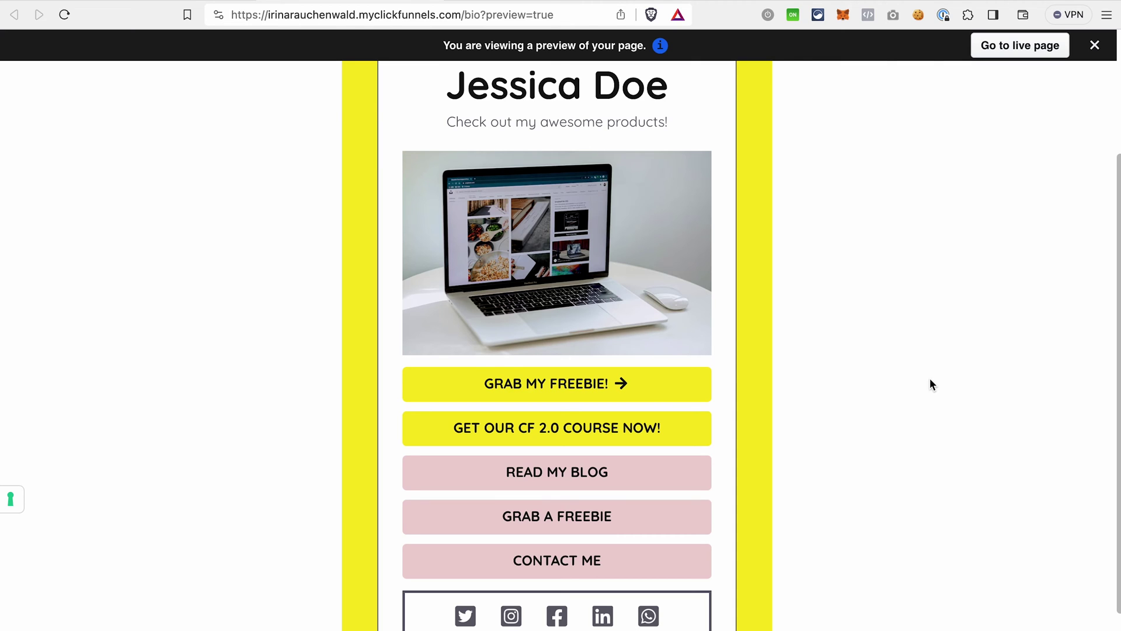
key(super+w)
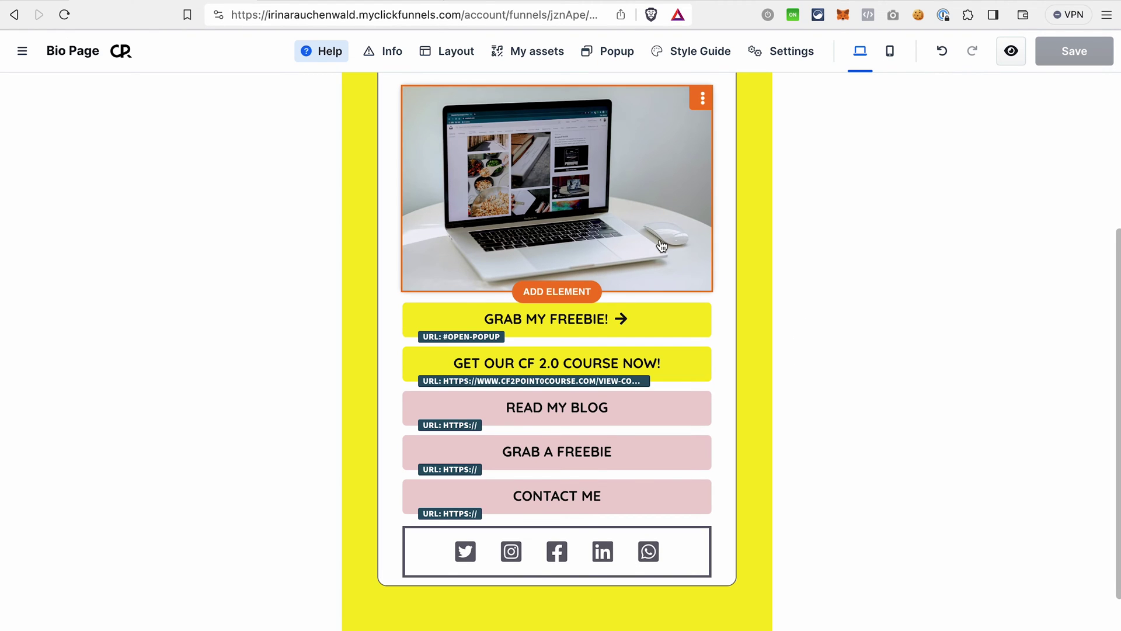
- Browse the General elements panel and close it without adding any element to the bio page
scroll(658, 243, up, 1)
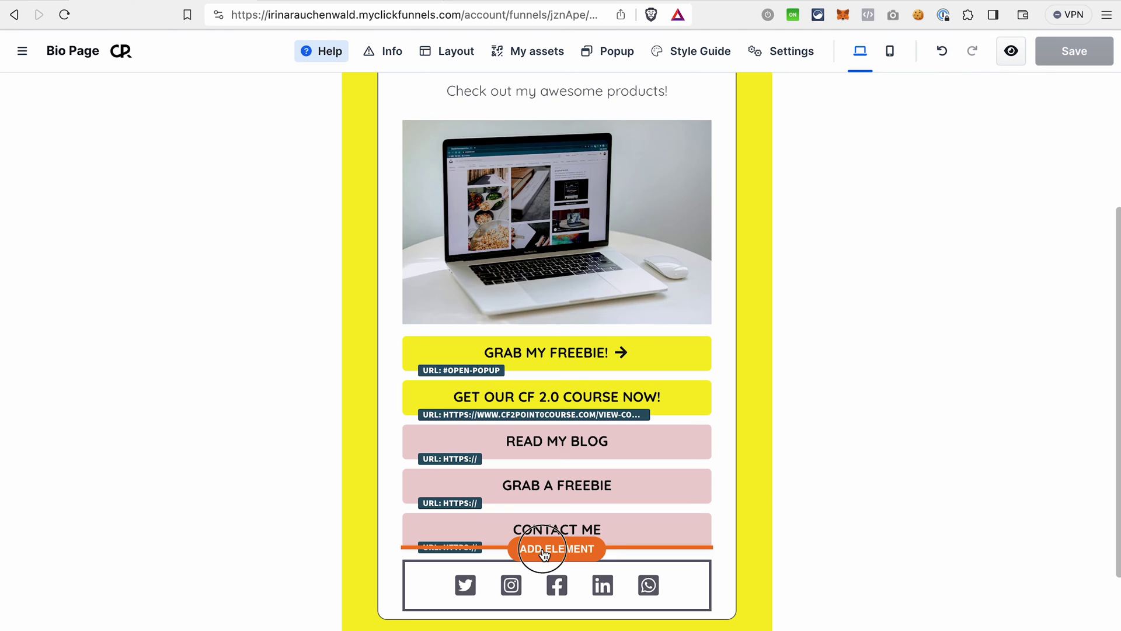
click(544, 552)
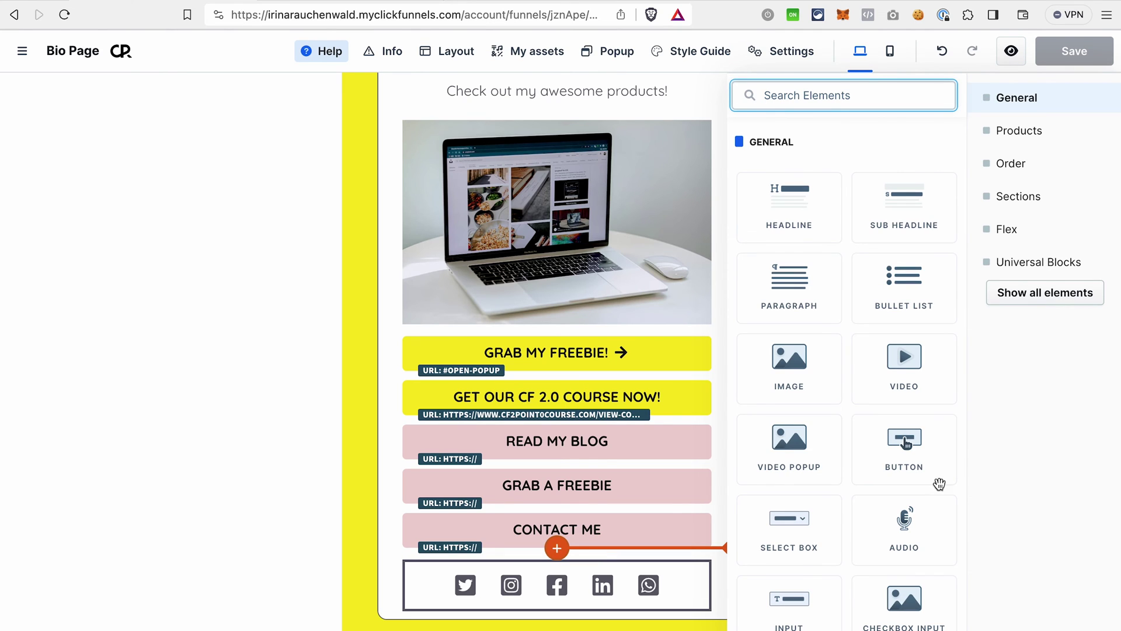
drag(925, 482, 957, 449)
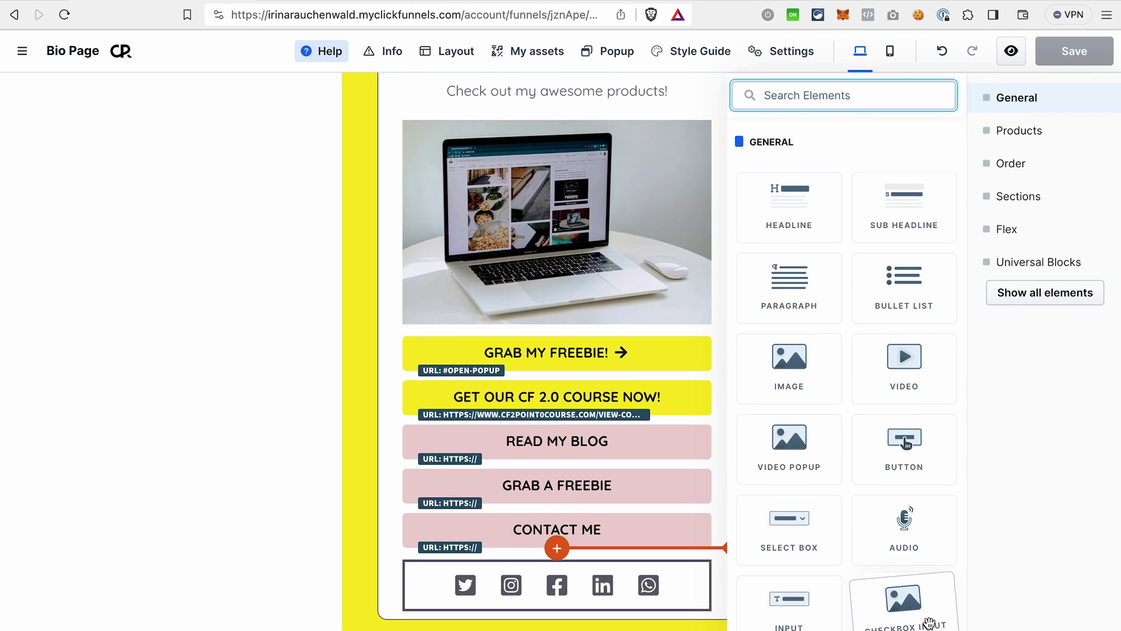
scroll(820, 591, down, 3)
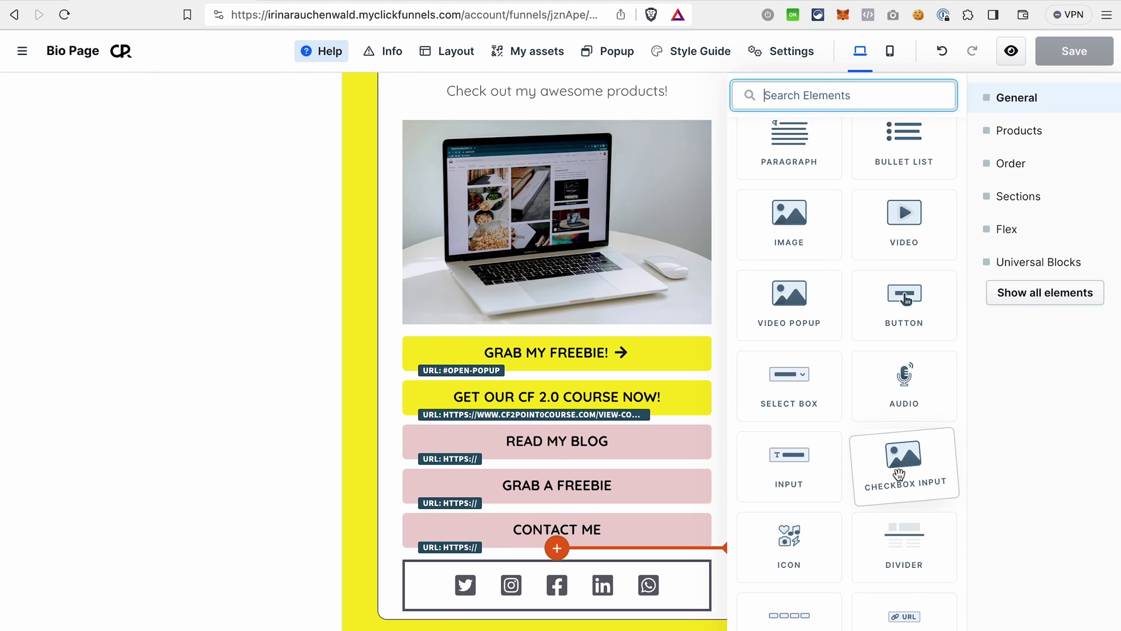
click(211, 203)
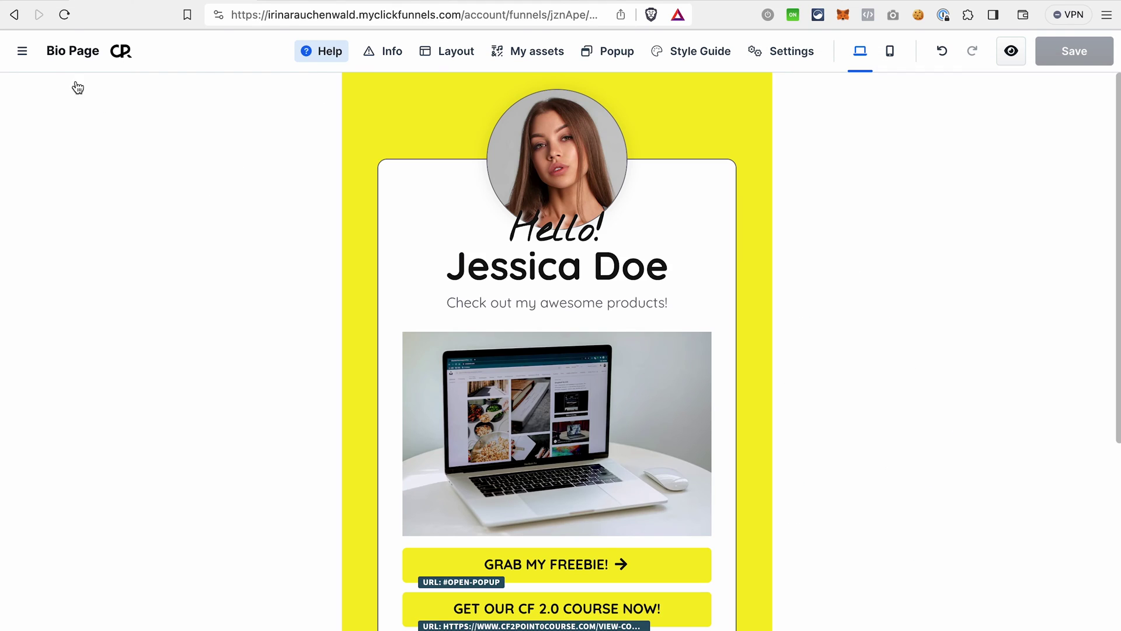
- Return to the funnel overview and show the Copy of Link in Bio 5 - CF 2.0 funnel settings
click(23, 52)
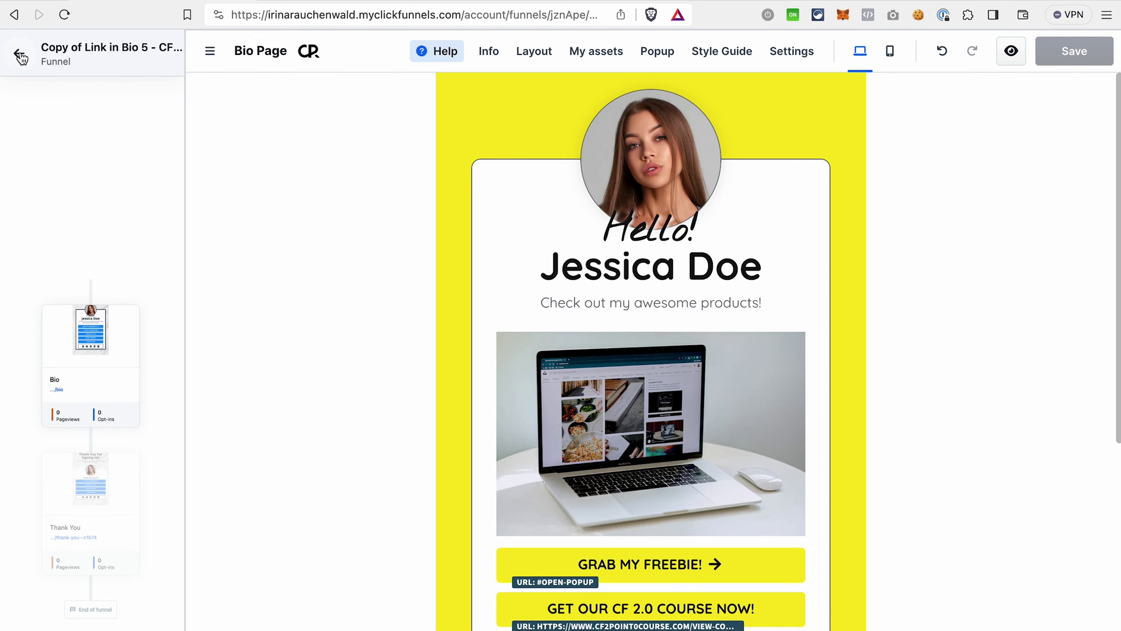
click(17, 55)
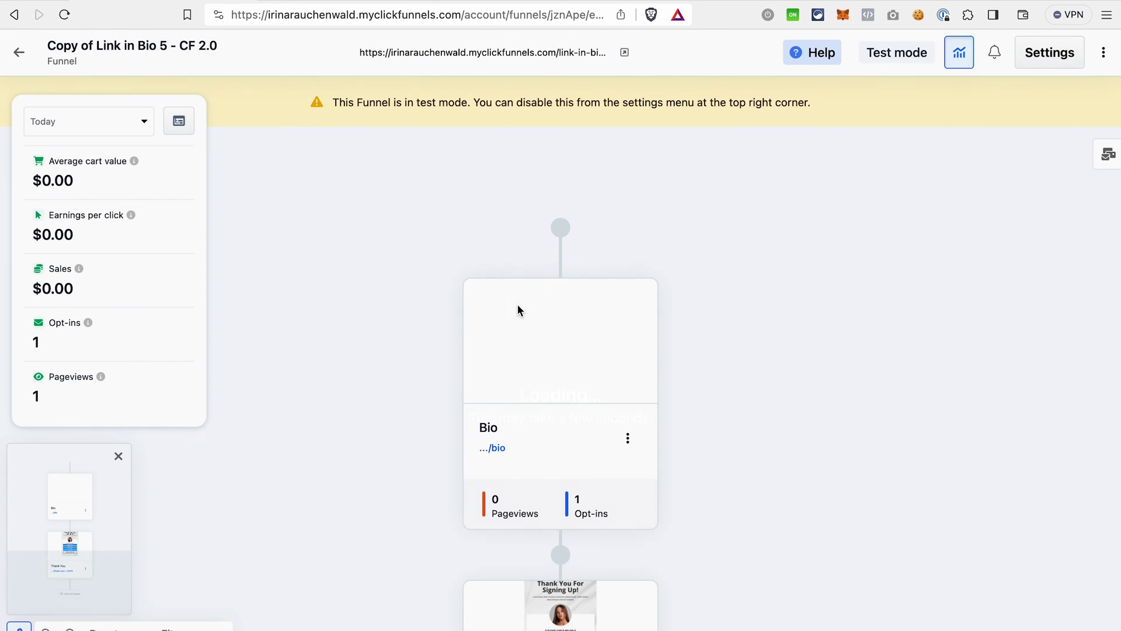
click(1049, 52)
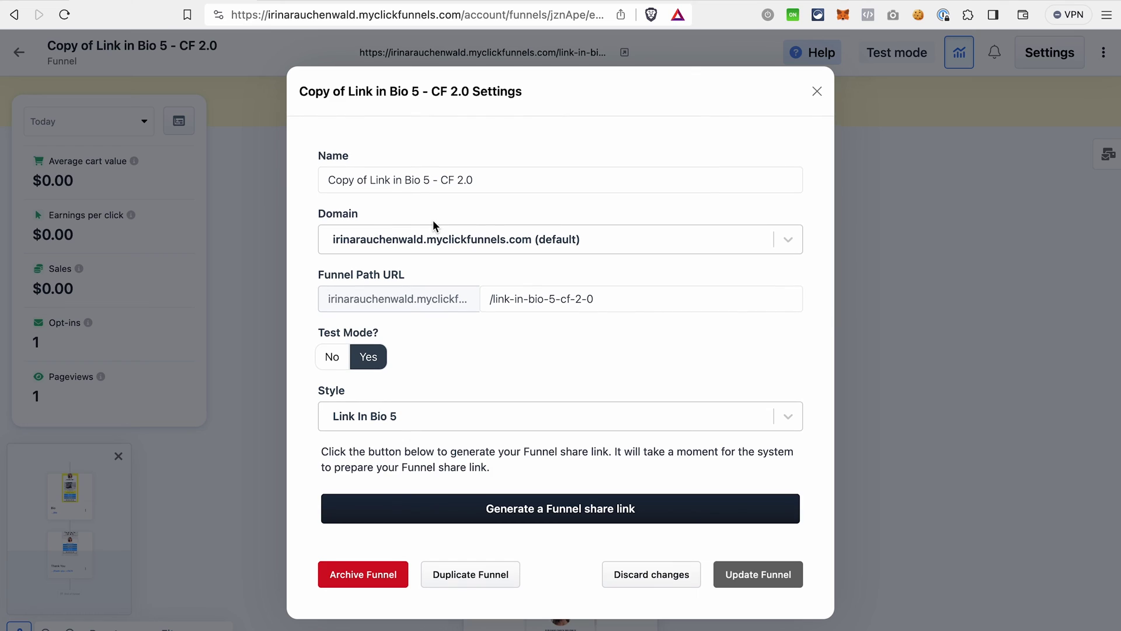